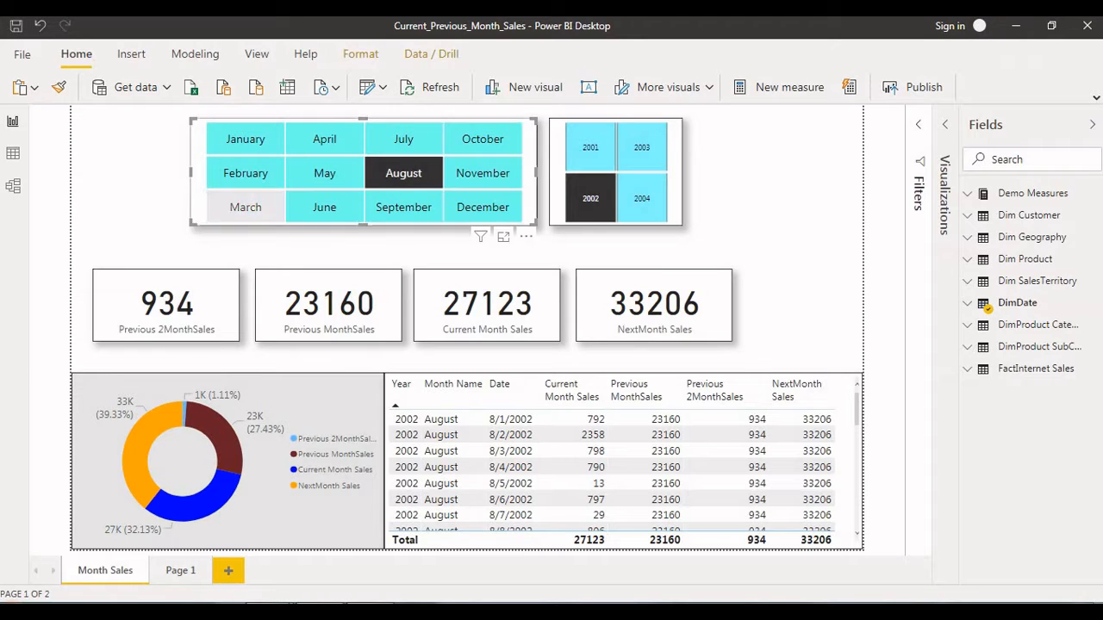
# Show the data model diagram with the Properties and Fields panes collapsed and bring the FactInternet Sales relationships into view.
pyautogui.click(13, 184)
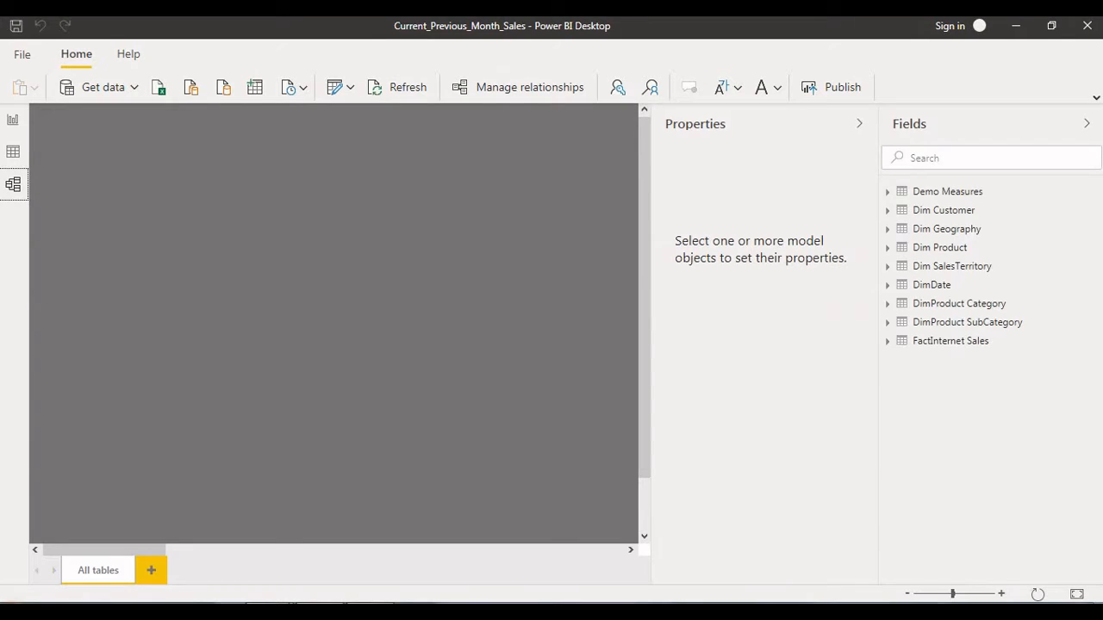
pyautogui.click(859, 122)
pyautogui.click(1086, 123)
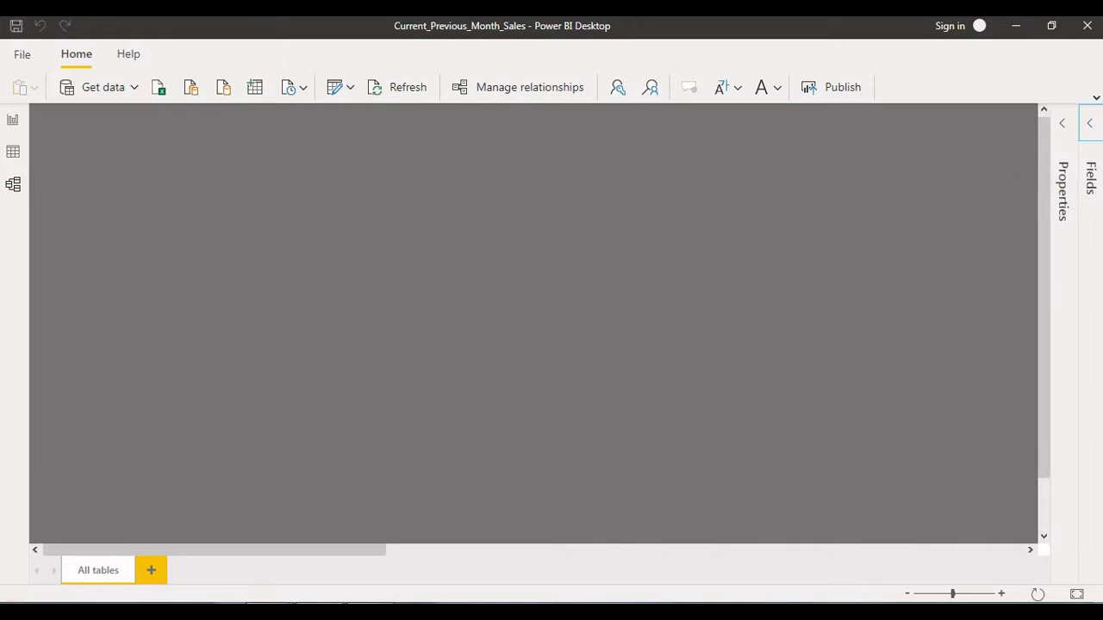
pyautogui.moveTo(467, 549); pyautogui.dragTo(687, 549)
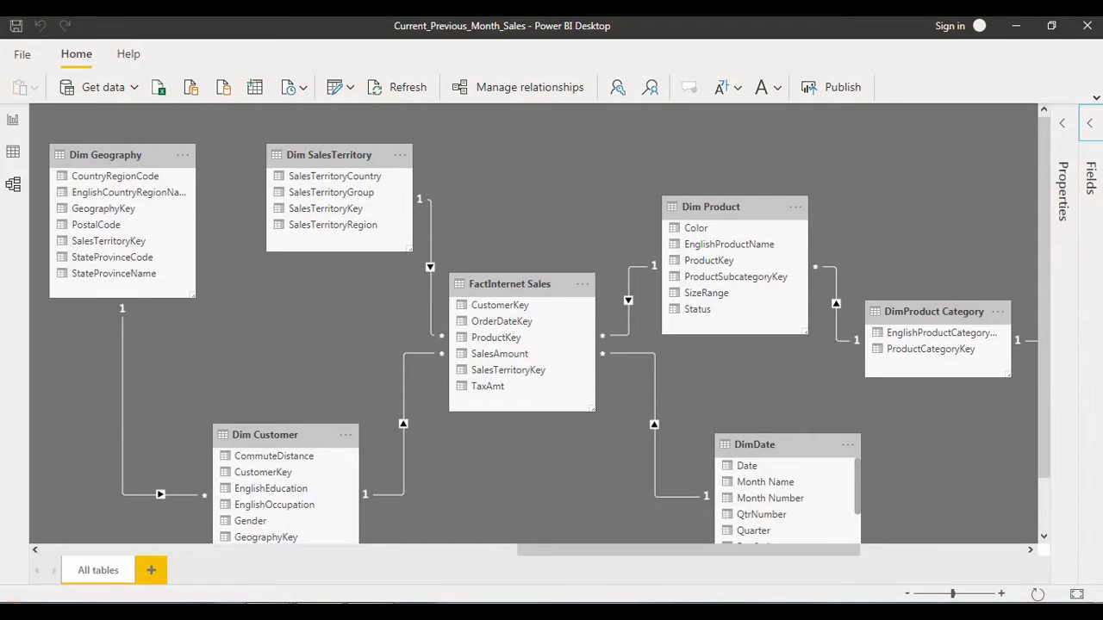
pyautogui.moveTo(688, 549); pyautogui.dragTo(721, 550)
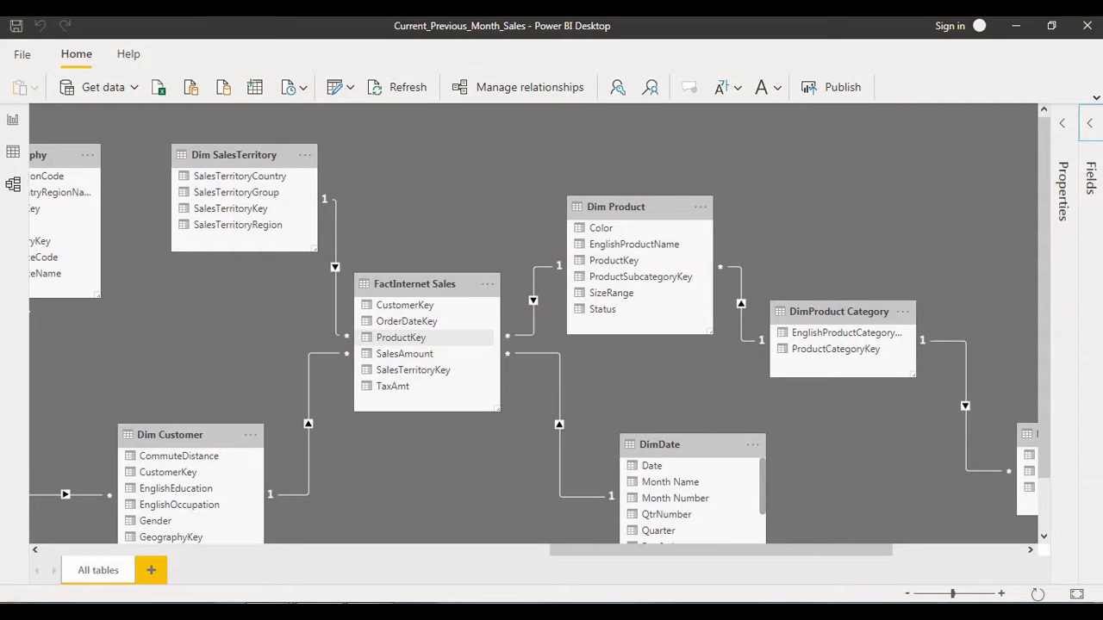
# Nudge the FactInternet Sales table slightly down and to the right in the model diagram and review its relationships to the dimension tables.
pyautogui.click(420, 284)
pyautogui.moveTo(420, 284)
pyautogui.mouseDown()
pyautogui.moveTo(471, 279)
pyautogui.moveTo(434, 290)
pyautogui.mouseUp()
pyautogui.moveTo(620, 550); pyautogui.dragTo(569, 550)
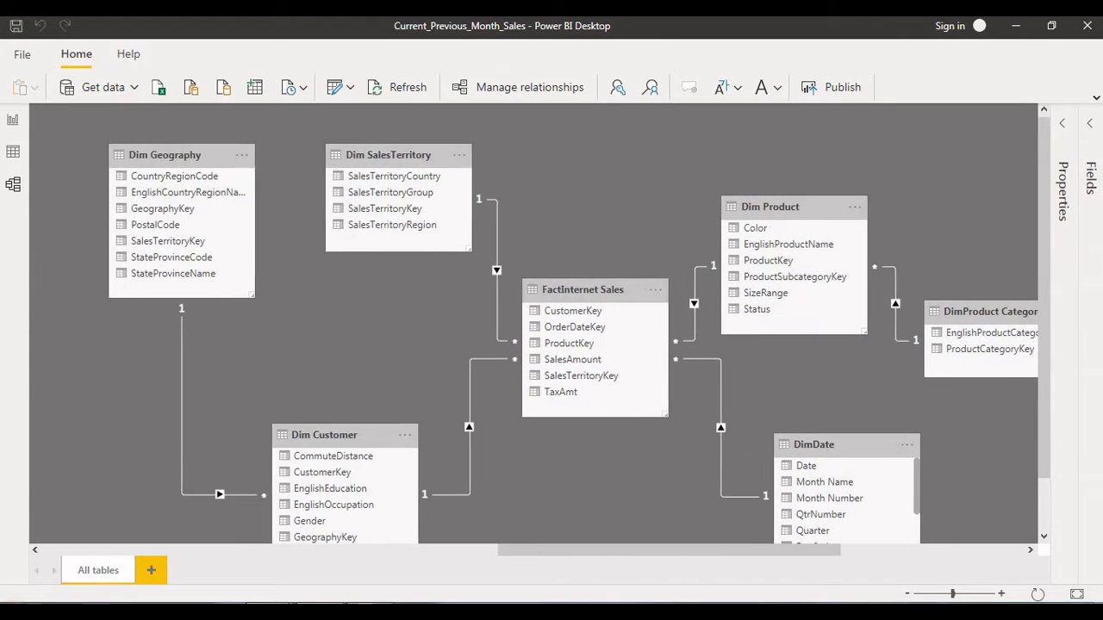
pyautogui.hscroll(1, 533, 324)
pyautogui.scroll(-1, 534, 324)
pyautogui.hscroll(1, 539, 329)
pyautogui.scroll(1, 539, 329)
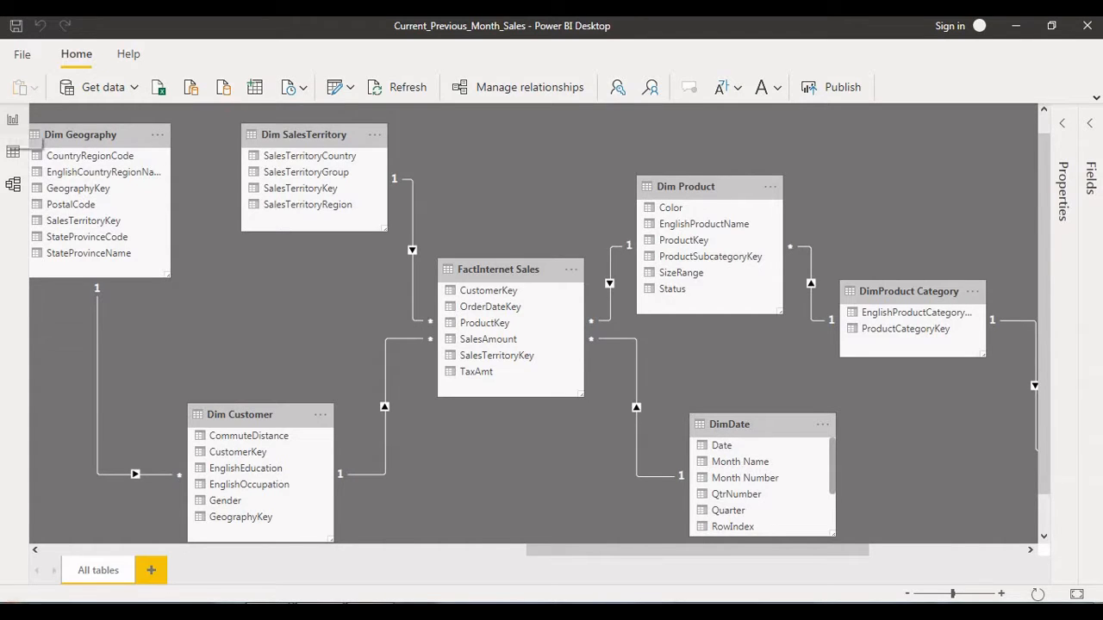
# Return to the Month Sales report page and check which fields the month and year slicers use.
pyautogui.click(13, 120)
pyautogui.click(782, 222)
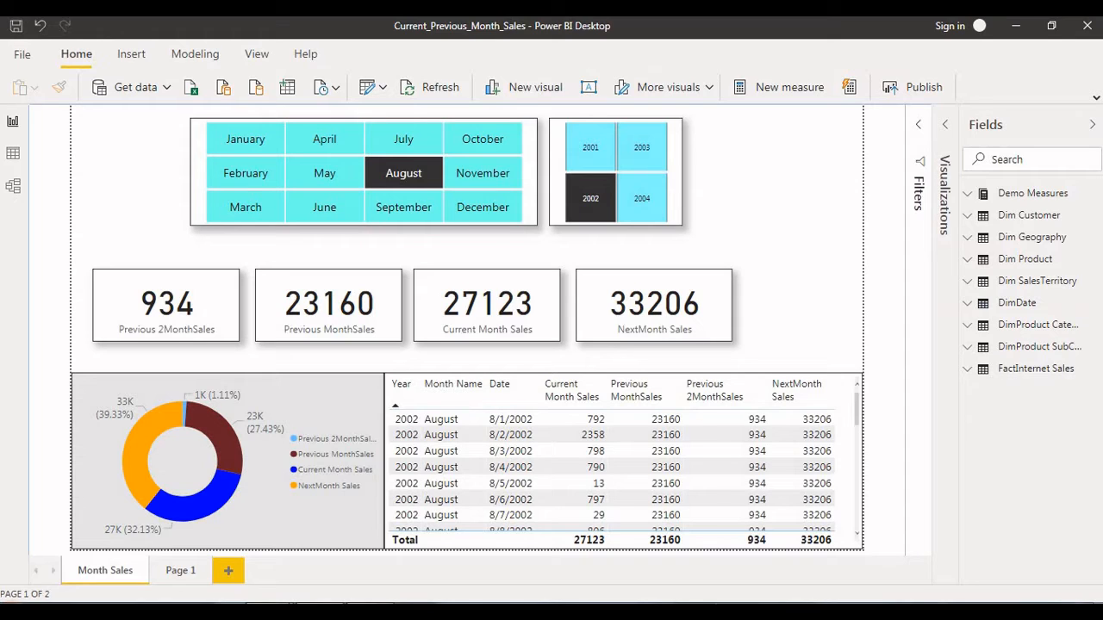
pyautogui.click(403, 207)
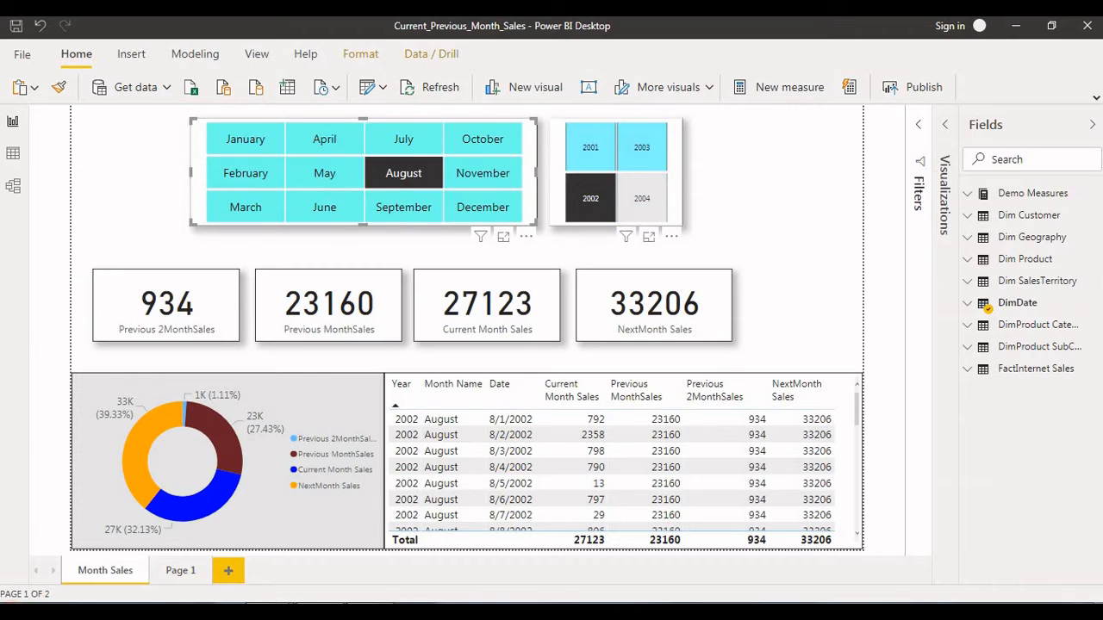
pyautogui.click(642, 198)
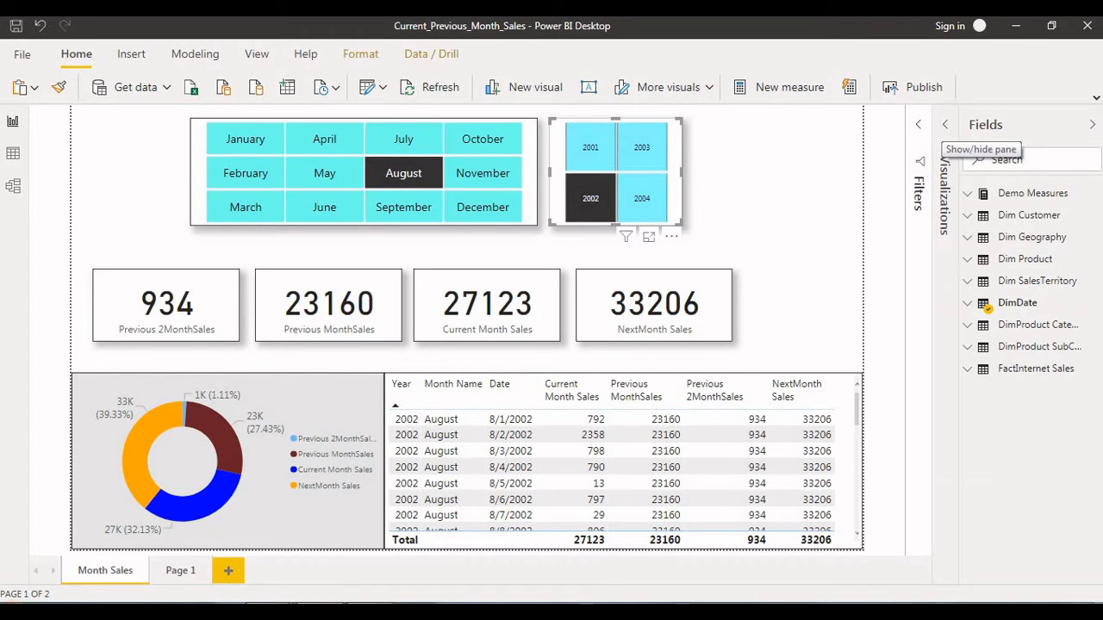
pyautogui.click(945, 138)
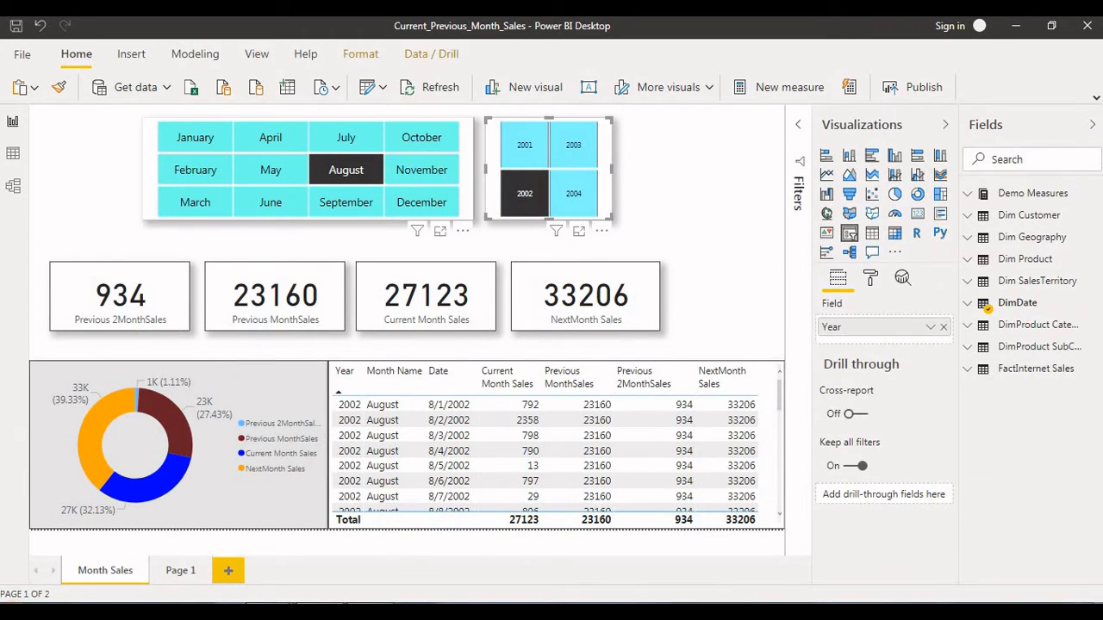
pyautogui.click(466, 184)
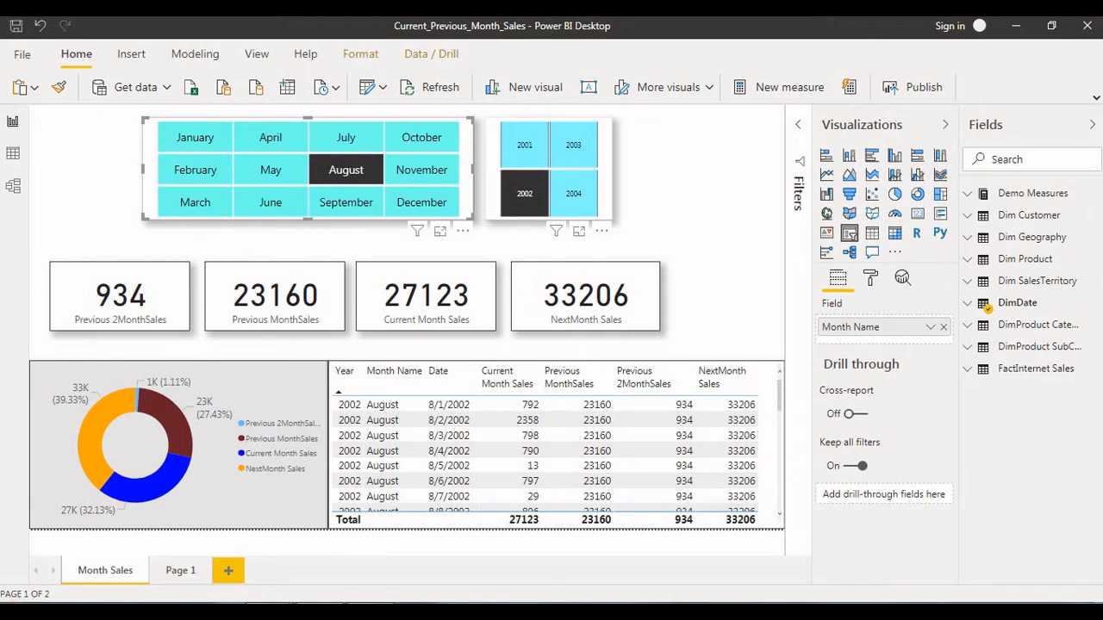
pyautogui.click(604, 192)
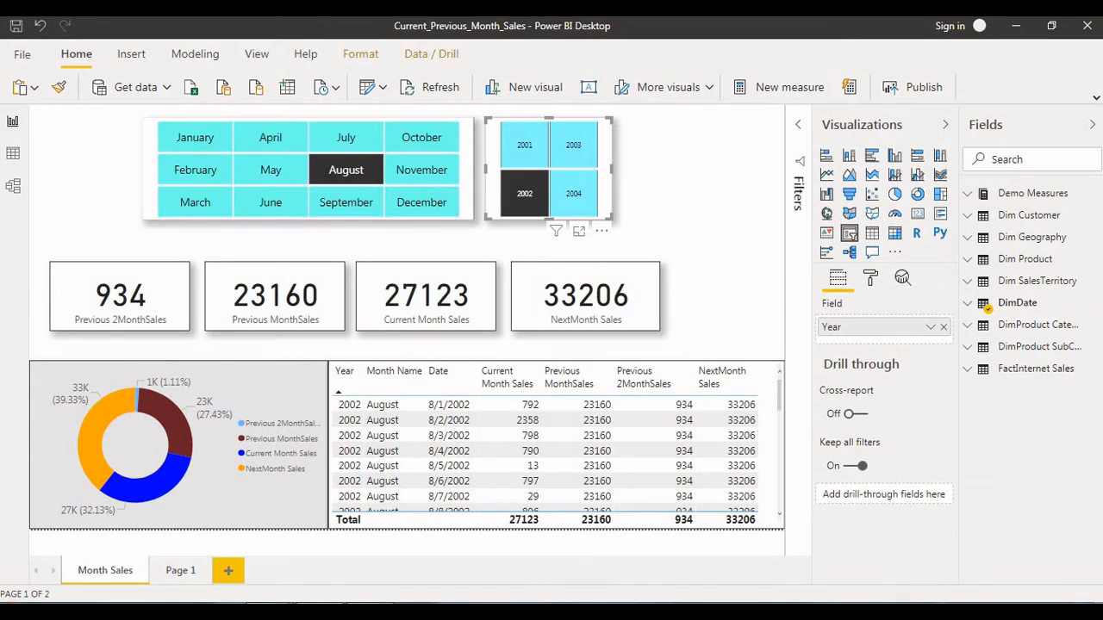
# Filter the report to May 2002 with the month and year slicers.
pyautogui.click(271, 170)
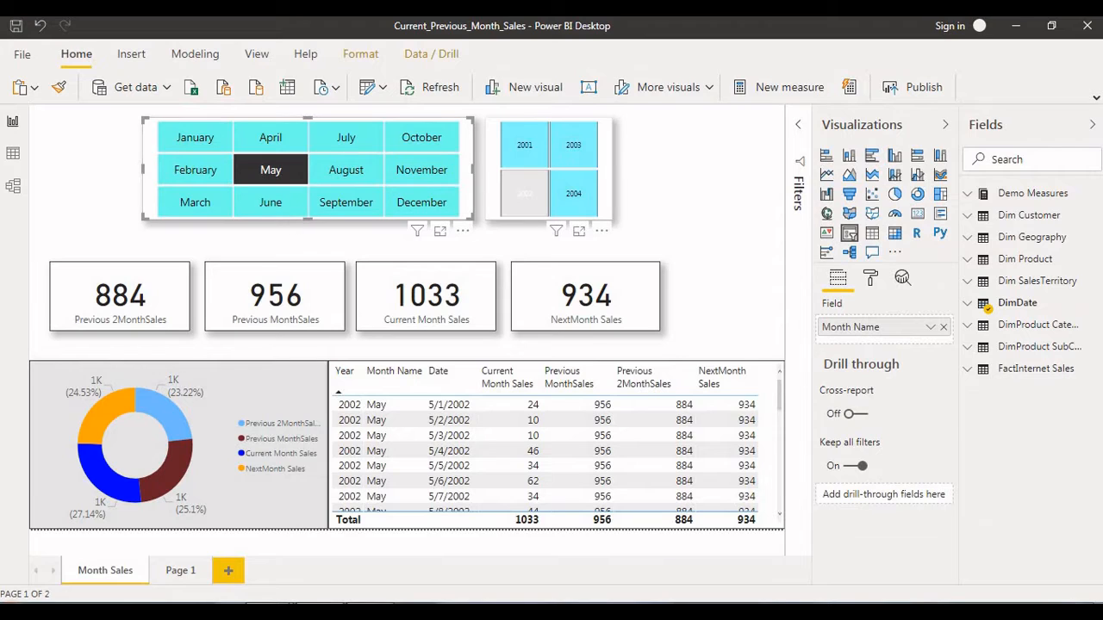
pyautogui.click(524, 198)
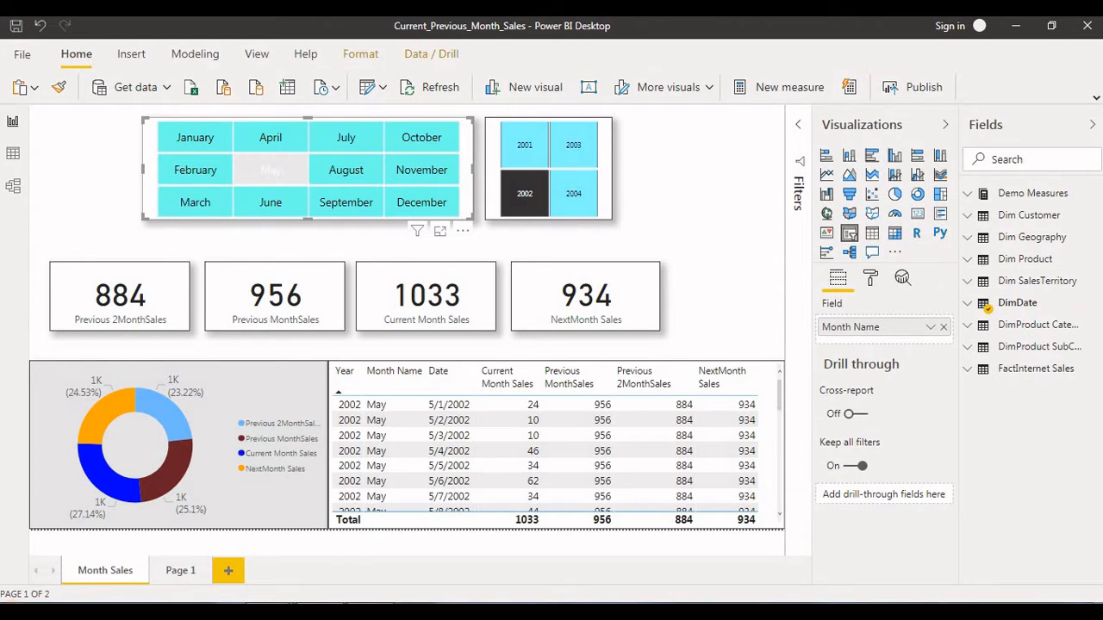
pyautogui.click(258, 177)
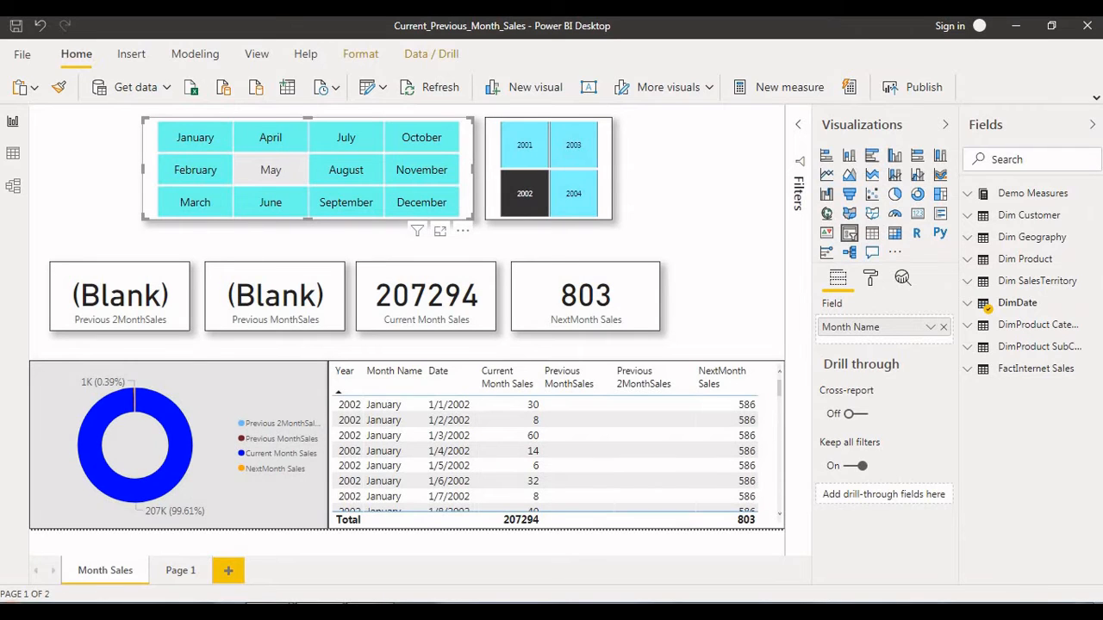
pyautogui.click(271, 169)
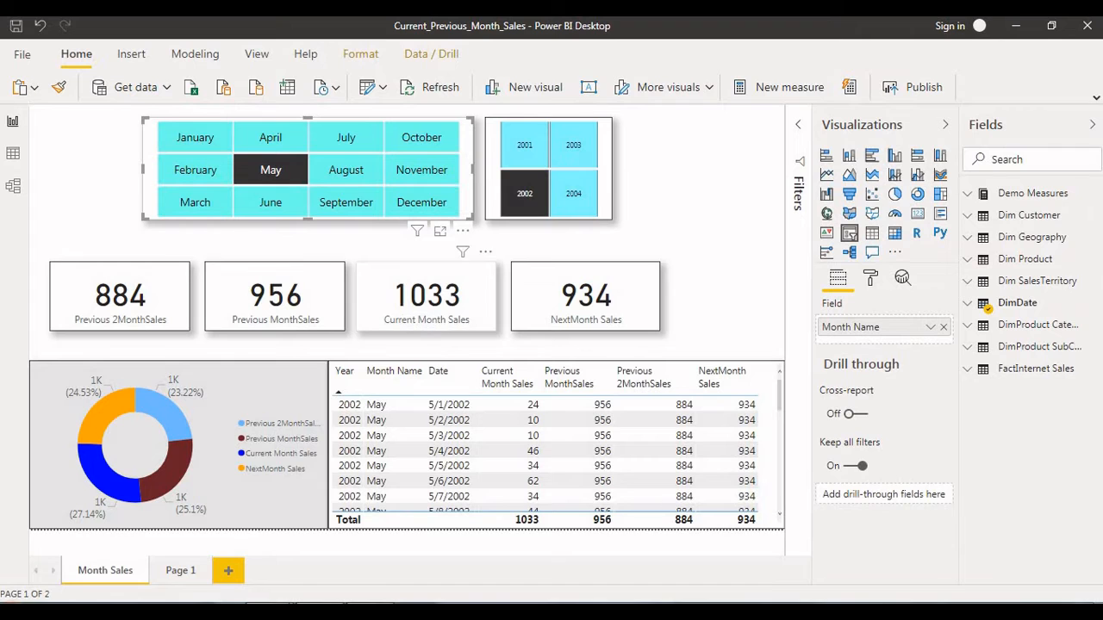
# Capture the report page, from the slicers down to the chart and table, with Snipping Tool.
pyautogui.press('super')
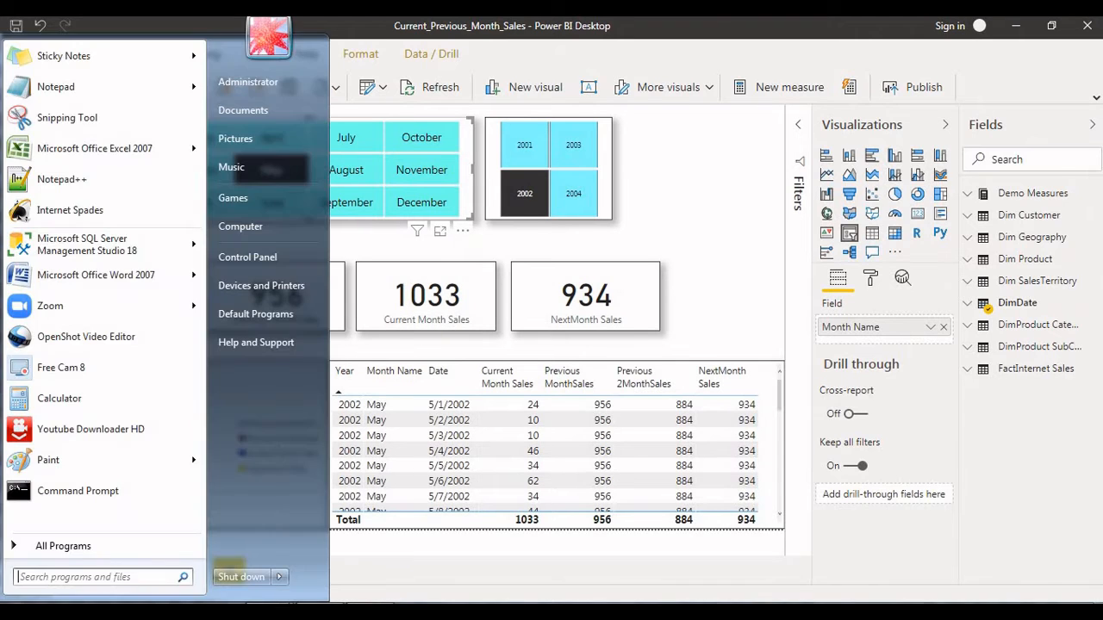
pyautogui.click(61, 118)
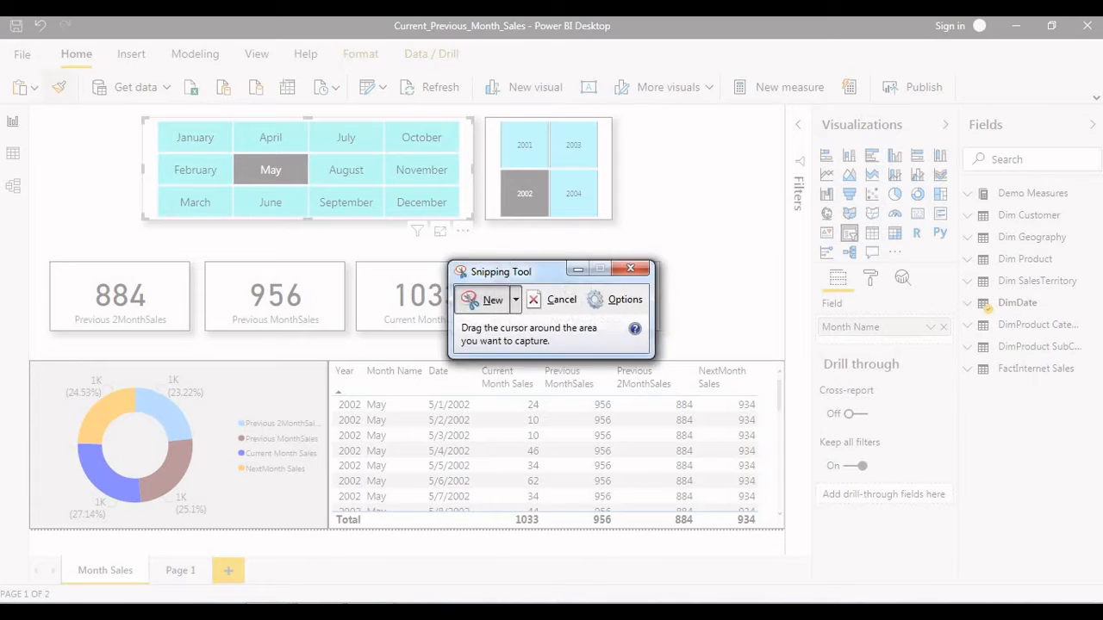
pyautogui.moveTo(32, 101); pyautogui.dragTo(784, 542)
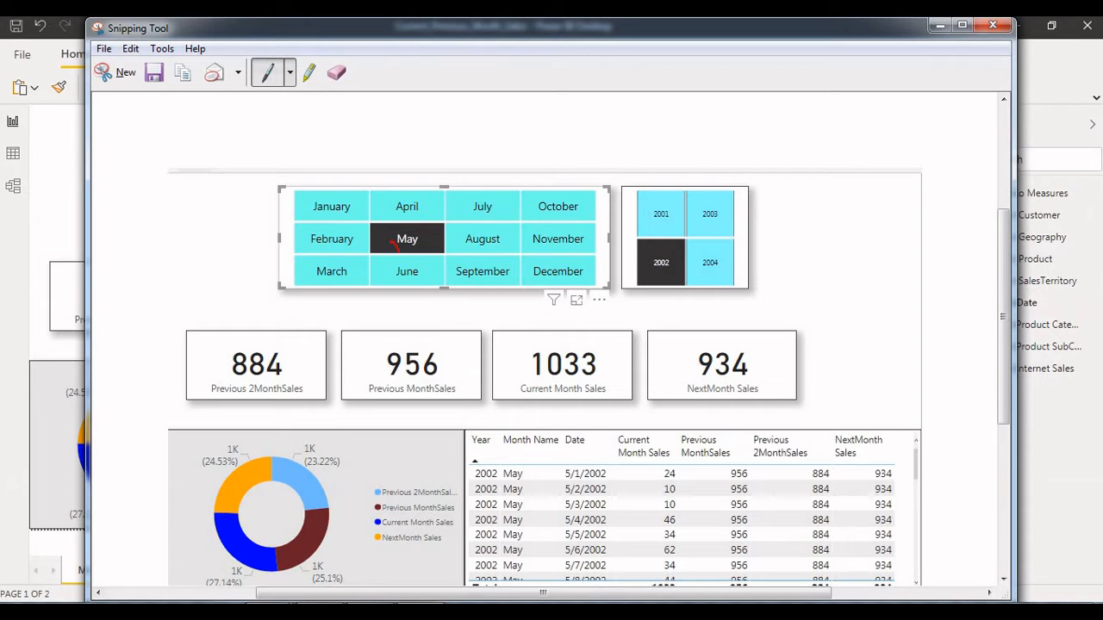
# Draw pen arrows from May, June, April and March to their matching sales cards, add a line from 2002 above the cards, and minimize the snip.
pyautogui.moveTo(392, 244)
pyautogui.mouseDown()
pyautogui.moveTo(500, 326)
pyautogui.moveTo(524, 326)
pyautogui.moveTo(515, 329)
pyautogui.mouseUp()
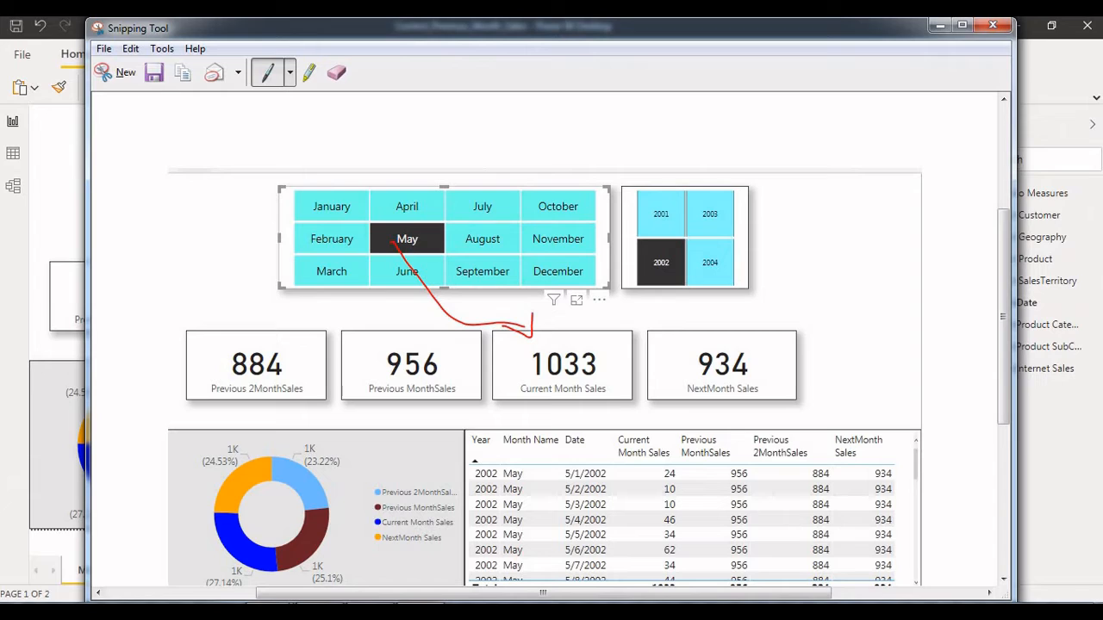
pyautogui.moveTo(400, 272)
pyautogui.mouseDown()
pyautogui.moveTo(703, 332)
pyautogui.moveTo(677, 341)
pyautogui.mouseUp()
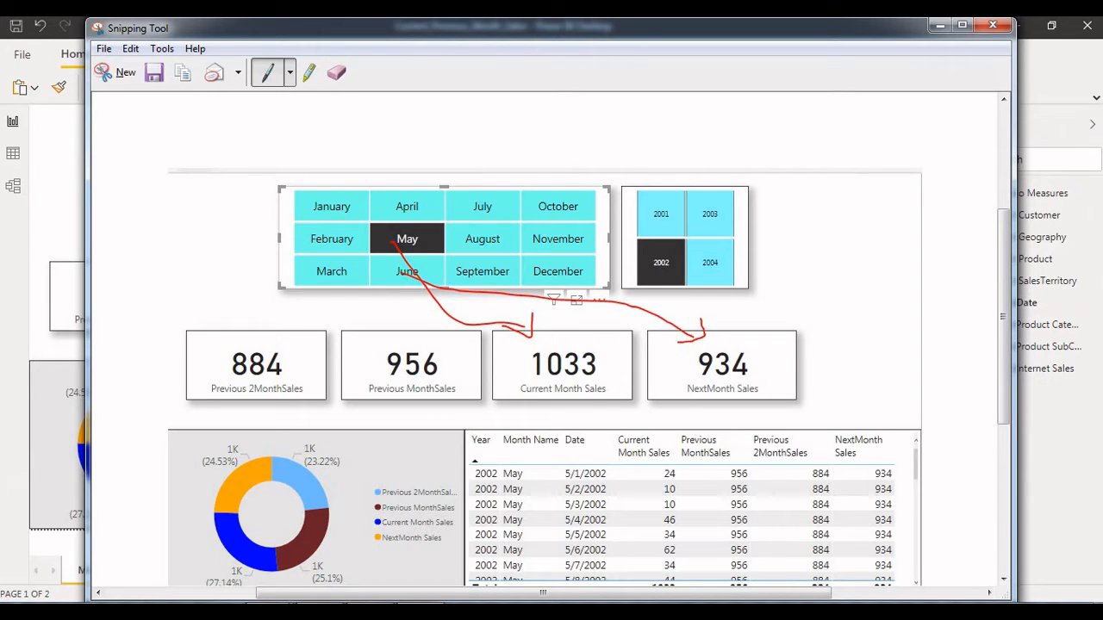
pyautogui.moveTo(418, 205)
pyautogui.mouseDown()
pyautogui.moveTo(383, 342)
pyautogui.moveTo(409, 333)
pyautogui.mouseUp()
pyautogui.moveTo(331, 274)
pyautogui.mouseDown()
pyautogui.moveTo(306, 310)
pyautogui.moveTo(265, 320)
pyautogui.moveTo(303, 319)
pyautogui.mouseUp()
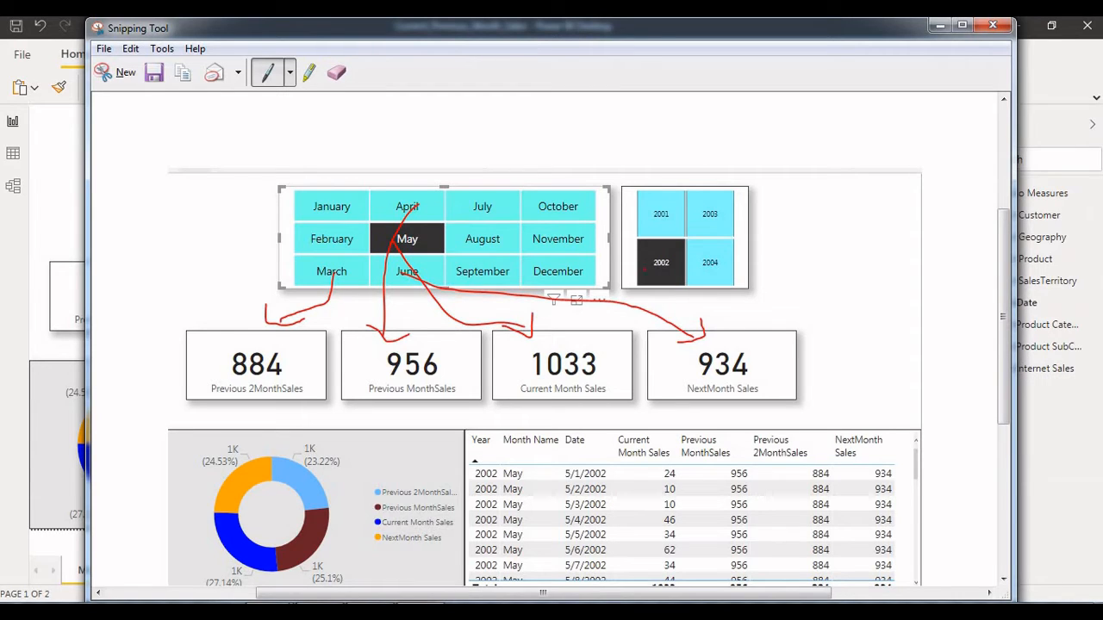
pyautogui.moveTo(644, 269)
pyautogui.mouseDown()
pyautogui.moveTo(680, 314)
pyautogui.moveTo(270, 299)
pyautogui.mouseUp()
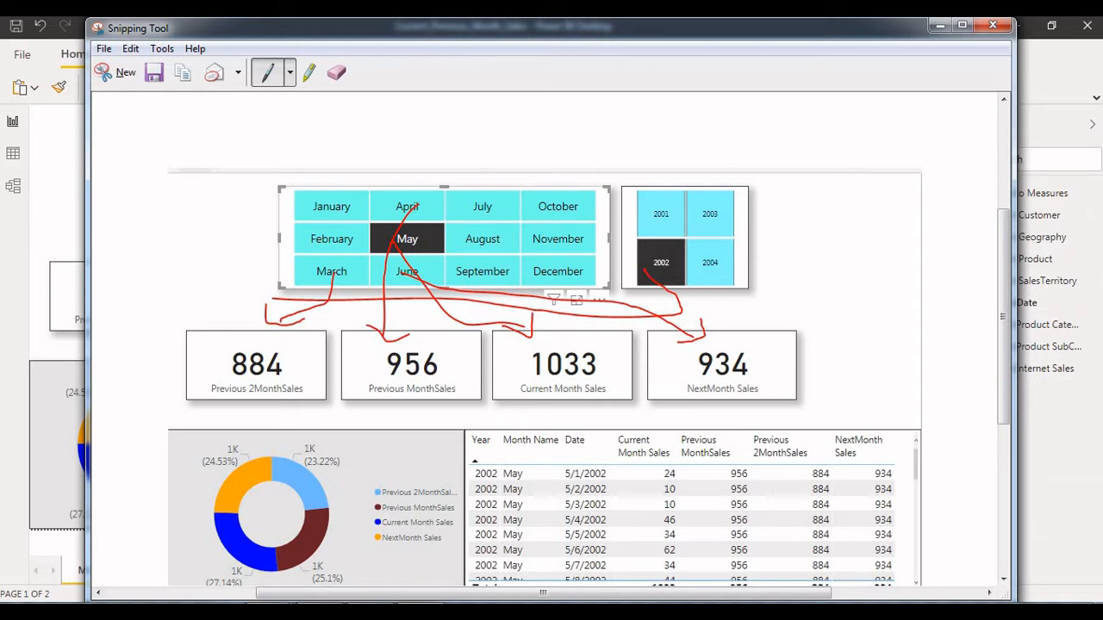
pyautogui.click(939, 25)
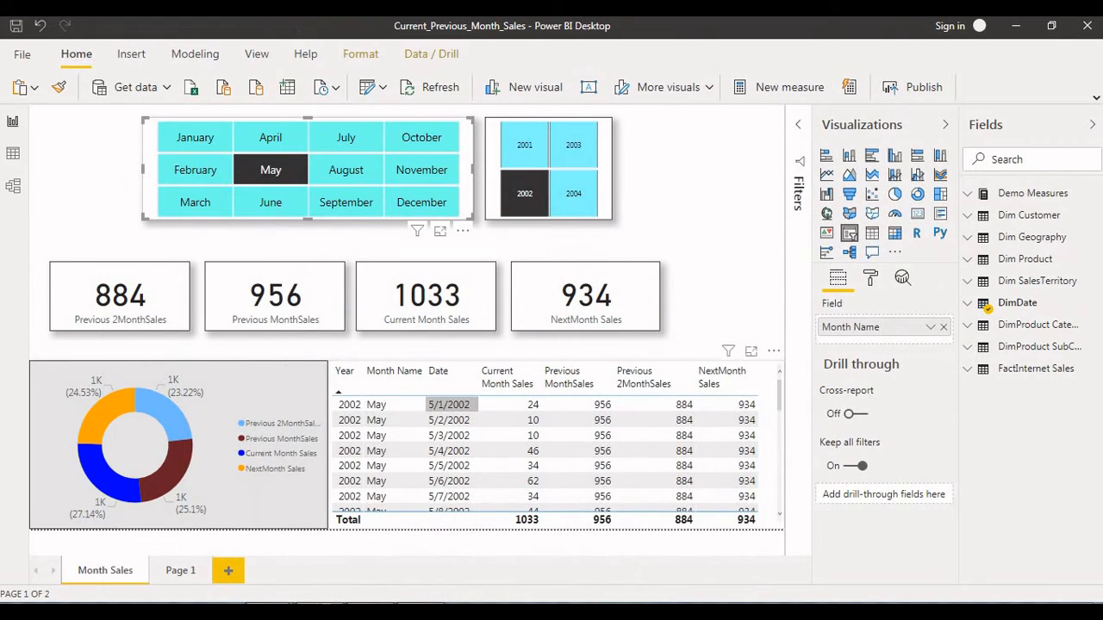
# Examine the fields of the donut chart and the sales table, and read through the table's daily rows and monthly sales columns.
pyautogui.click(219, 398)
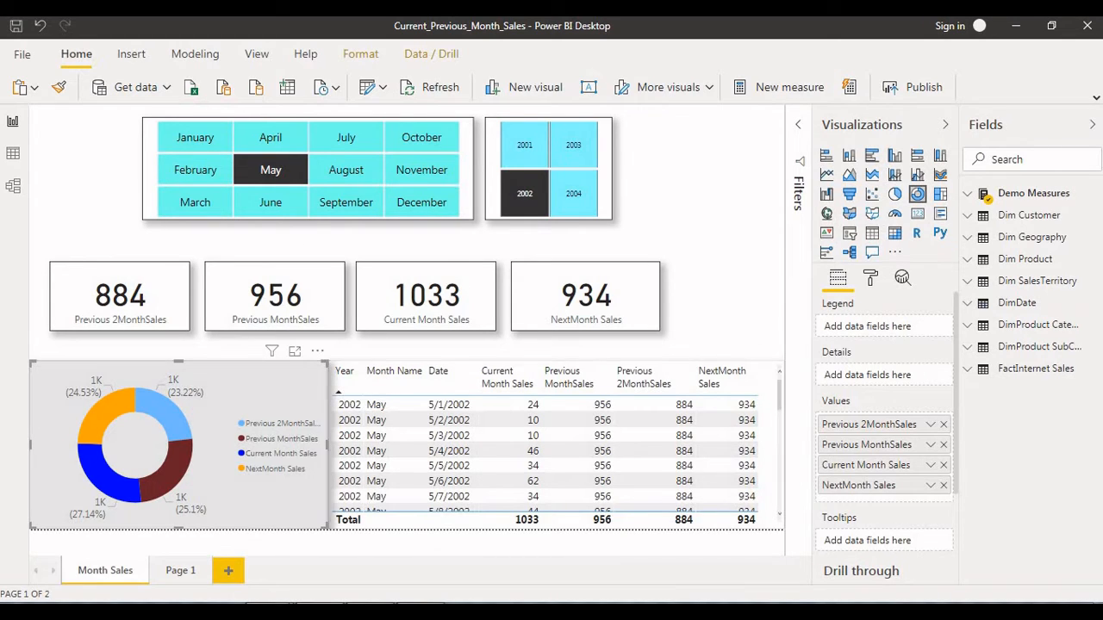
pyautogui.click(530, 438)
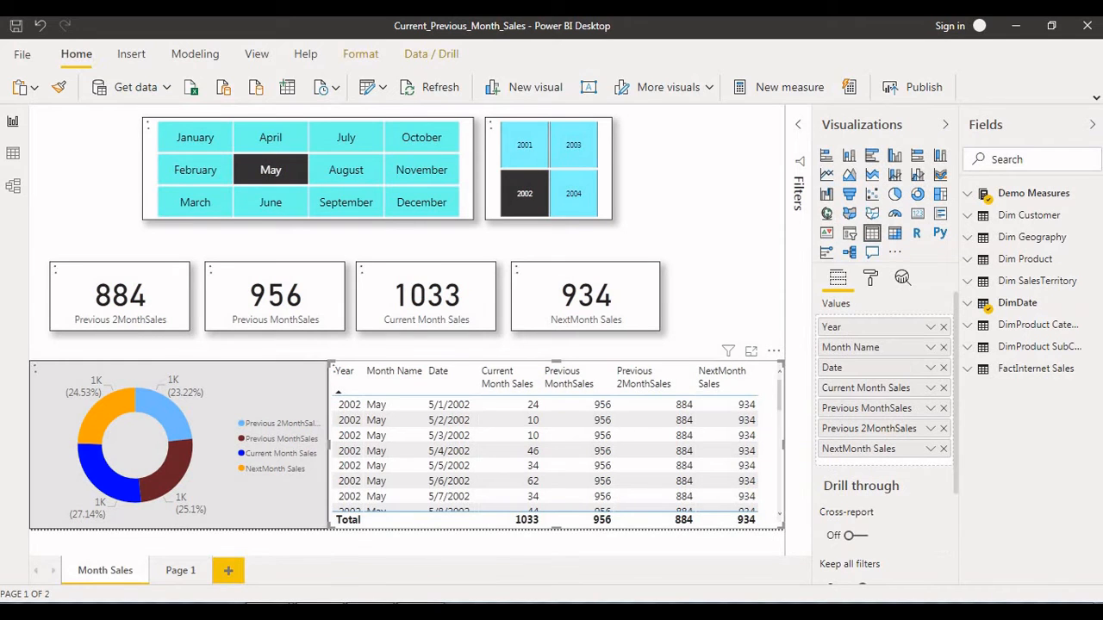
pyautogui.scroll(-5, 543, 454)
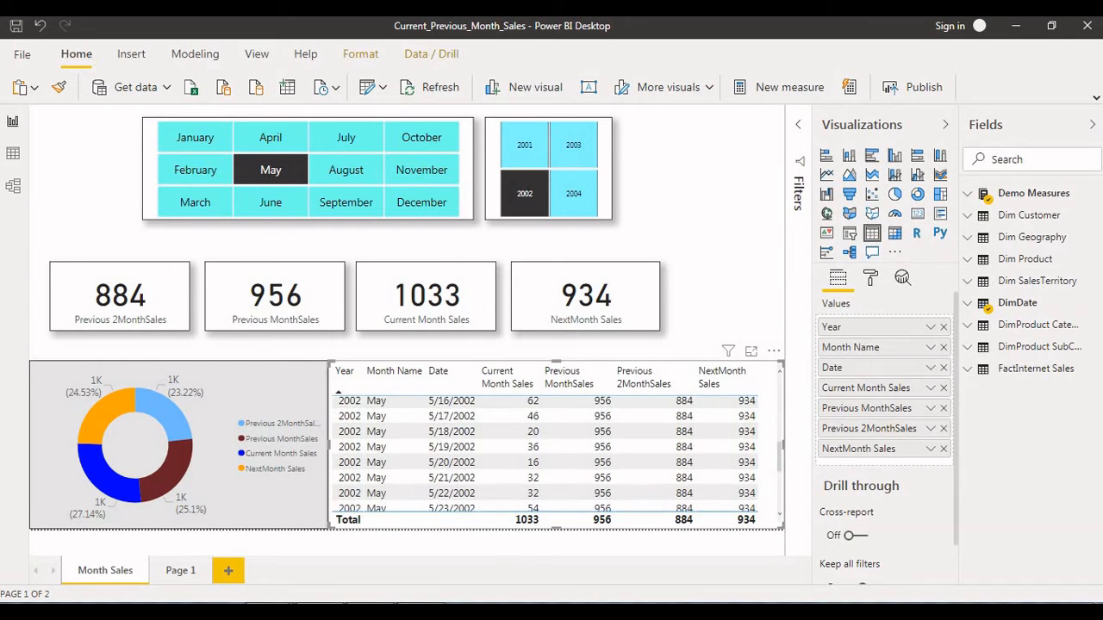
pyautogui.scroll(5, 543, 454)
pyautogui.scroll(-4, 517, 435)
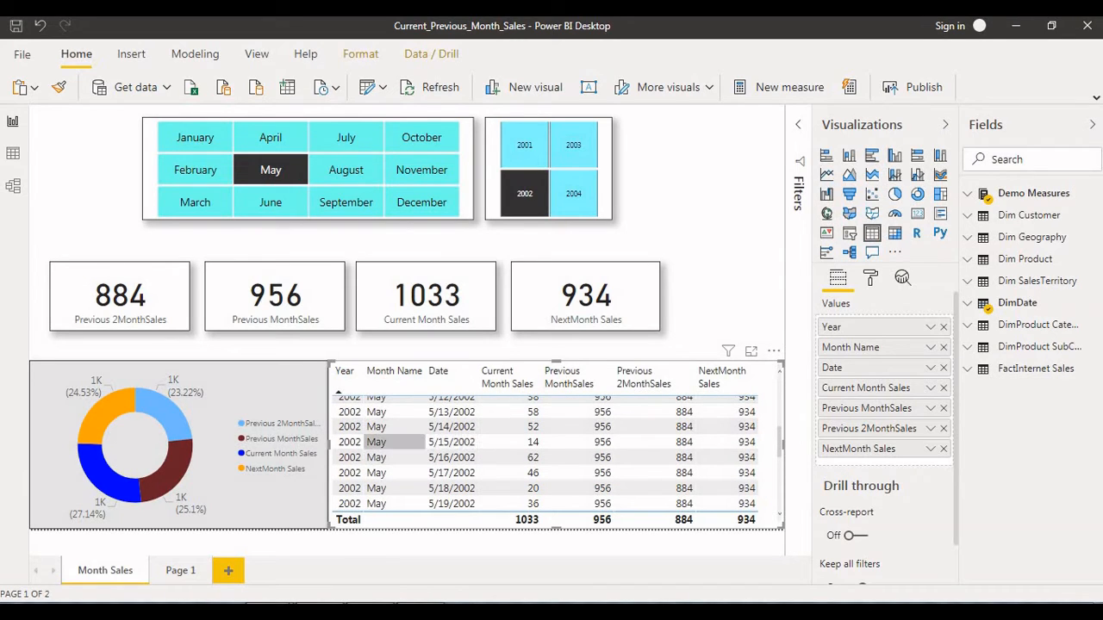
pyautogui.scroll(-4, 517, 435)
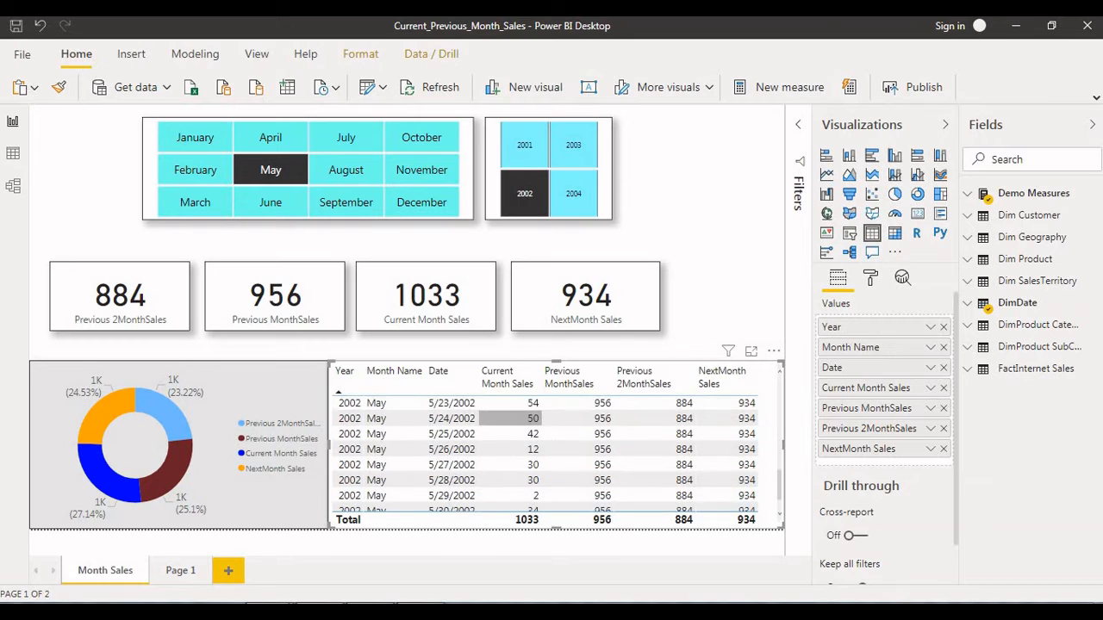
pyautogui.scroll(5, 509, 428)
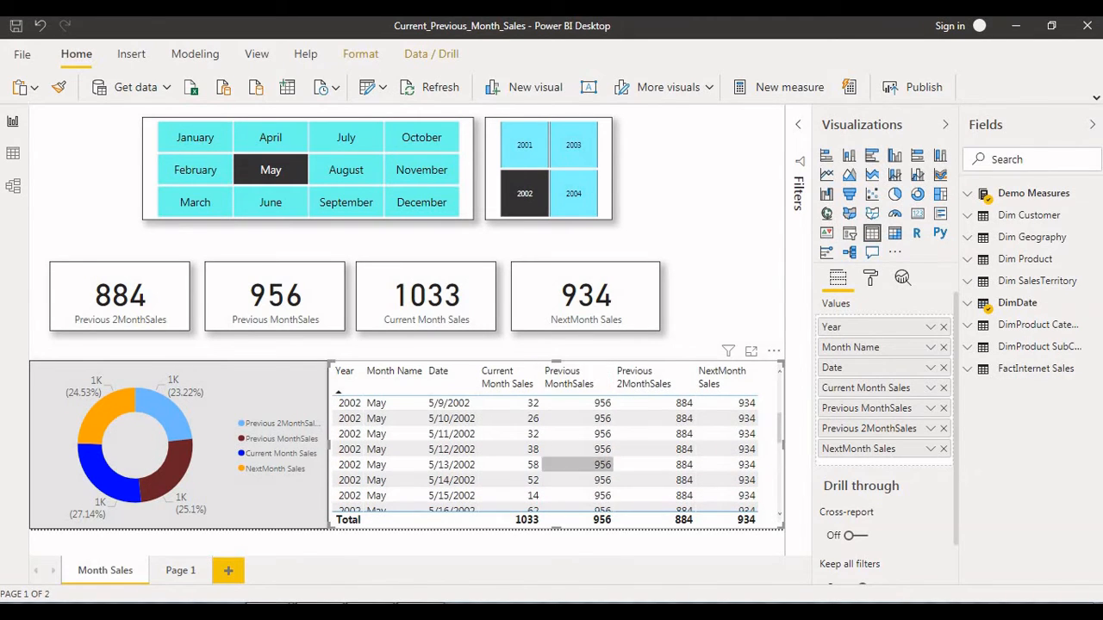
pyautogui.click(643, 378)
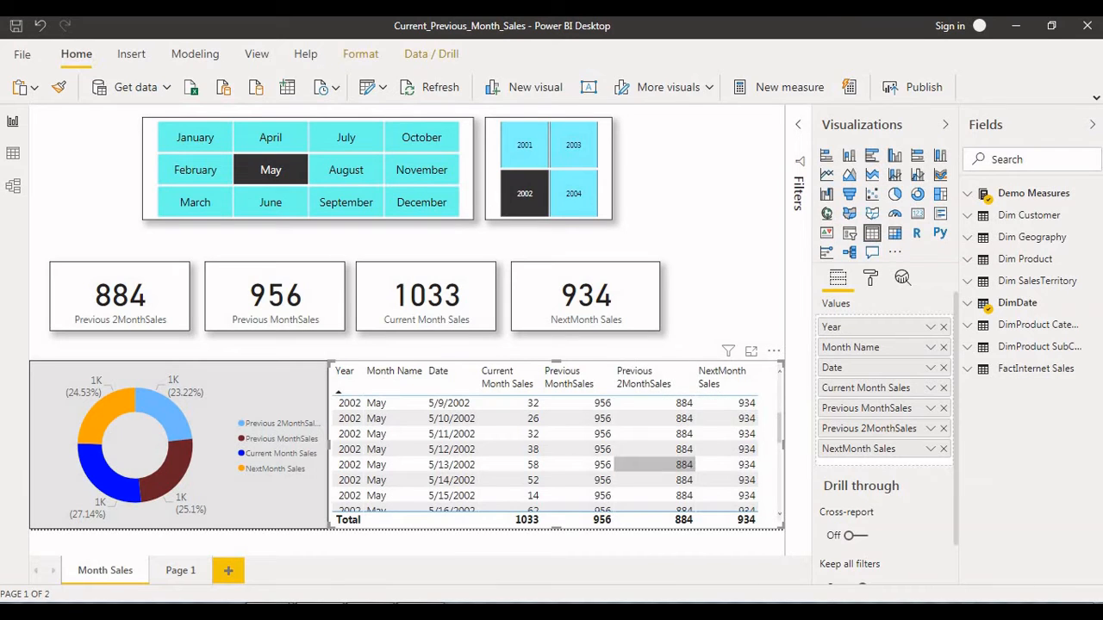
pyautogui.click(722, 377)
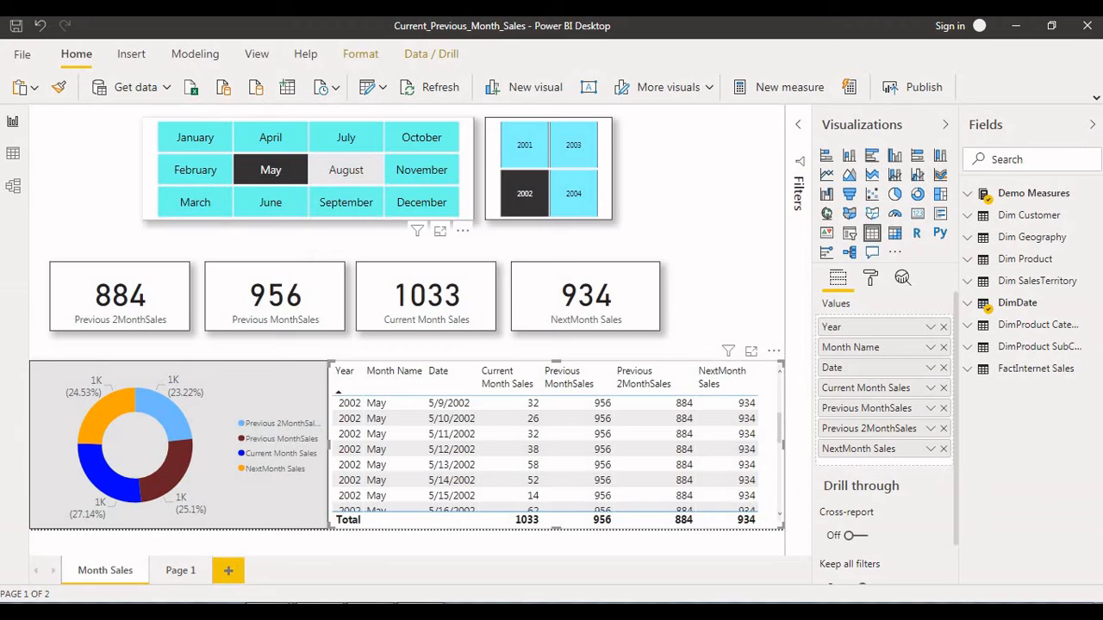
# Filter the report to August and open the formula of the Current Month Sales measure in Demo Measures.
pyautogui.click(346, 170)
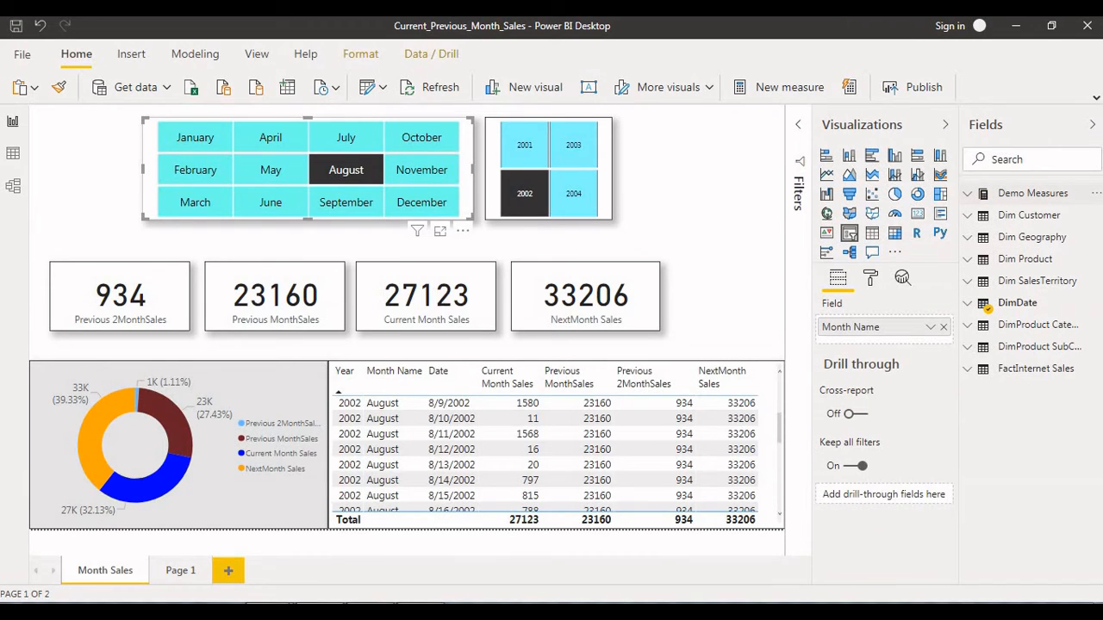
pyautogui.click(1032, 193)
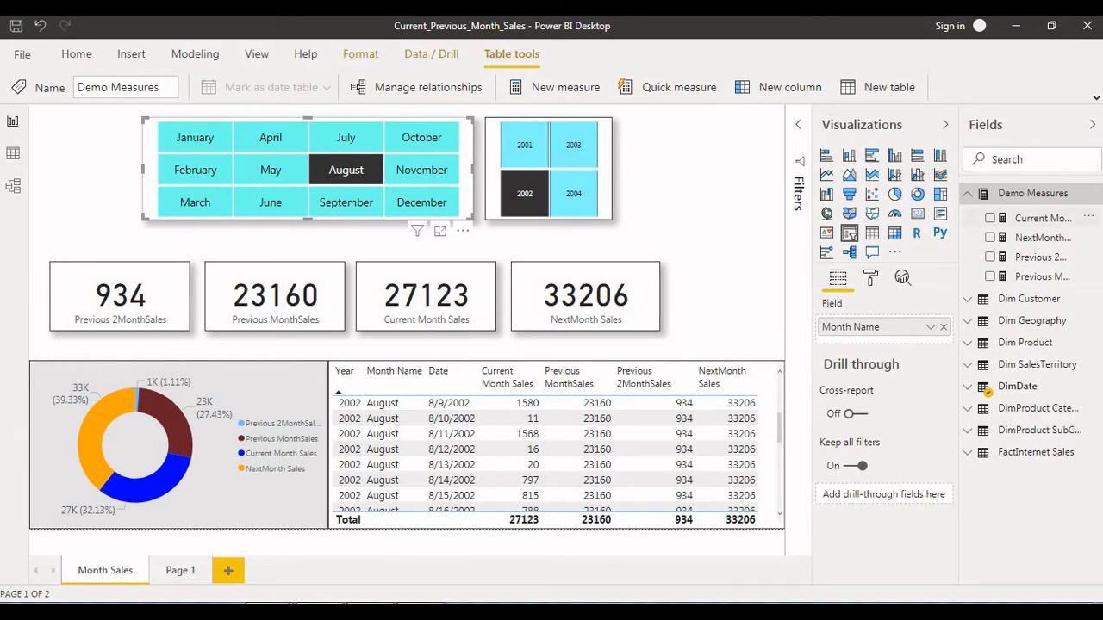
pyautogui.click(1042, 218)
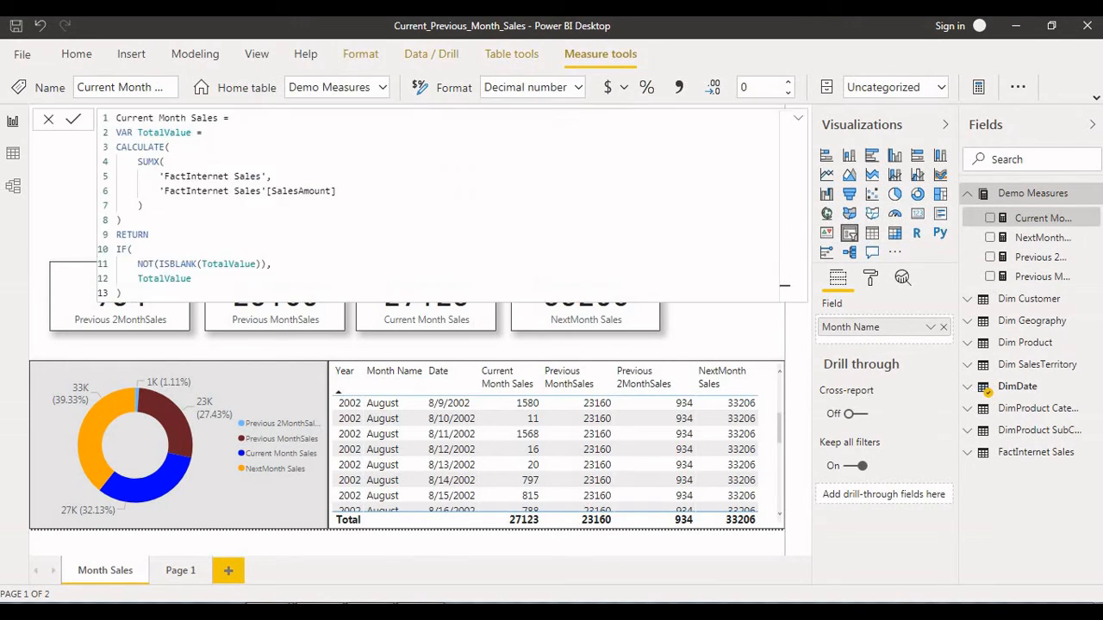
# Expand the Current Month Sales formula and examine its TotalValue variable, the CALCULATE and SUMX expression, and the IF check for blanks.
pyautogui.scroll(3, 439, 205)
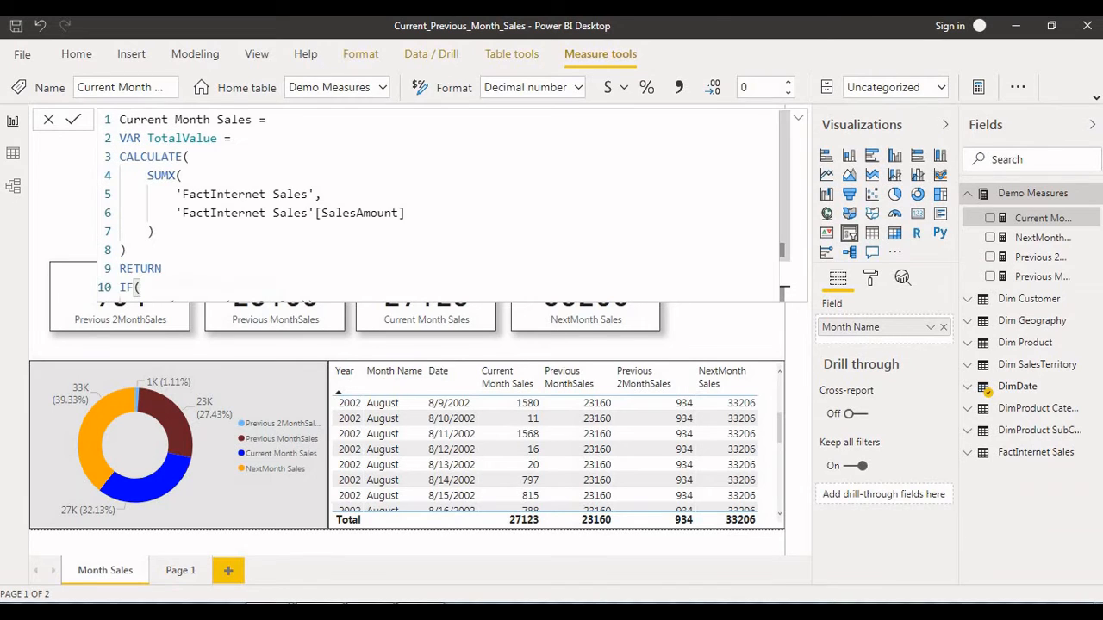
pyautogui.click(797, 118)
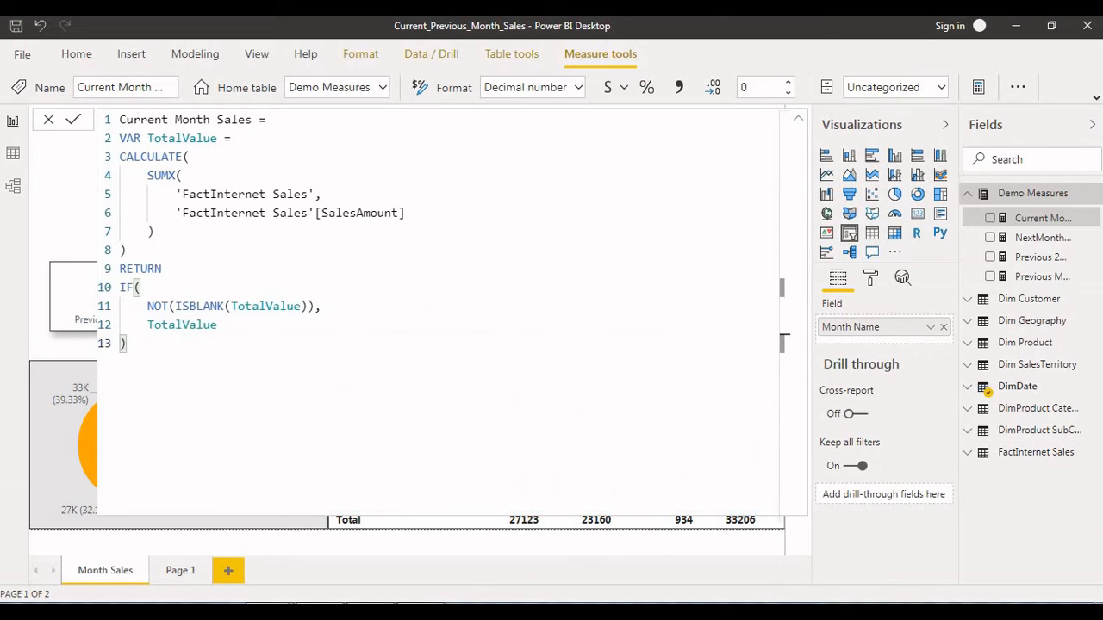
pyautogui.moveTo(127, 343); pyautogui.dragTo(182, 156)
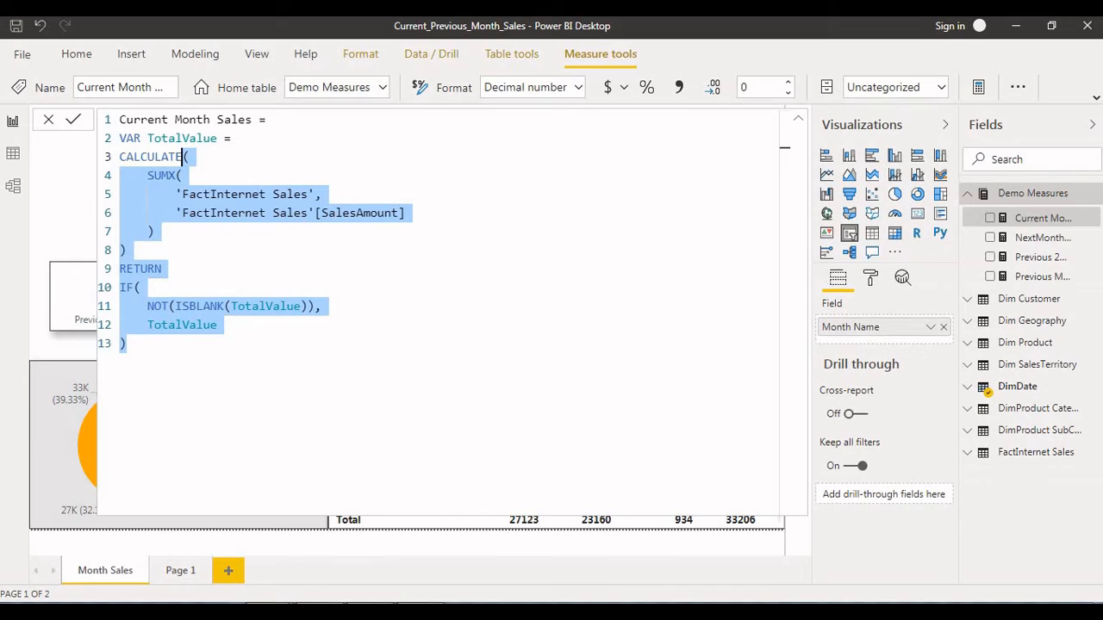
pyautogui.click(154, 231)
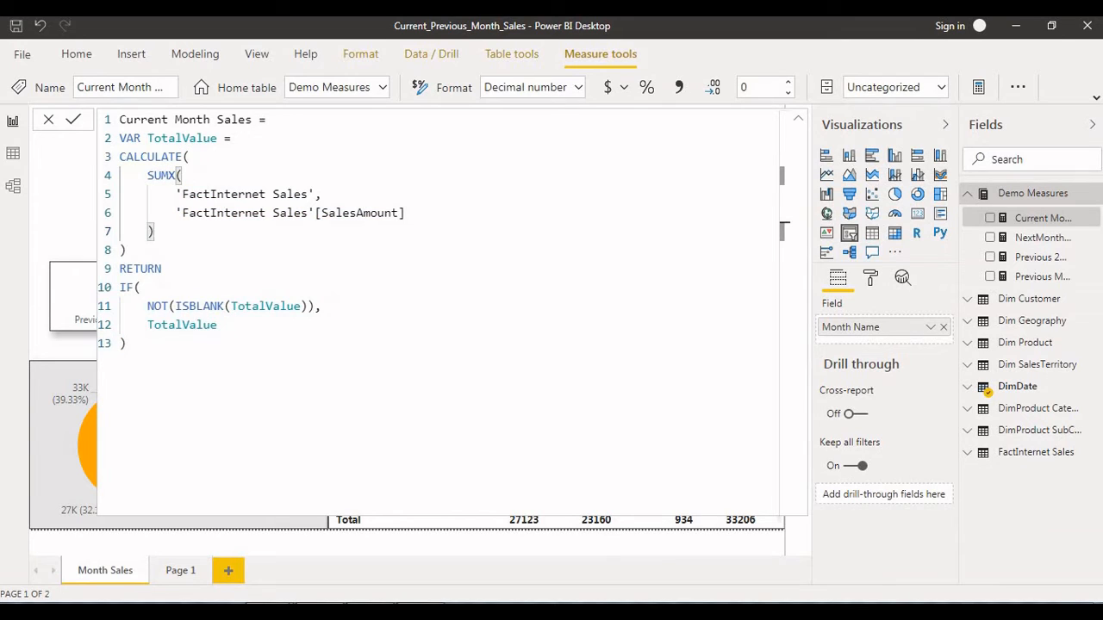
pyautogui.doubleClick(176, 138)
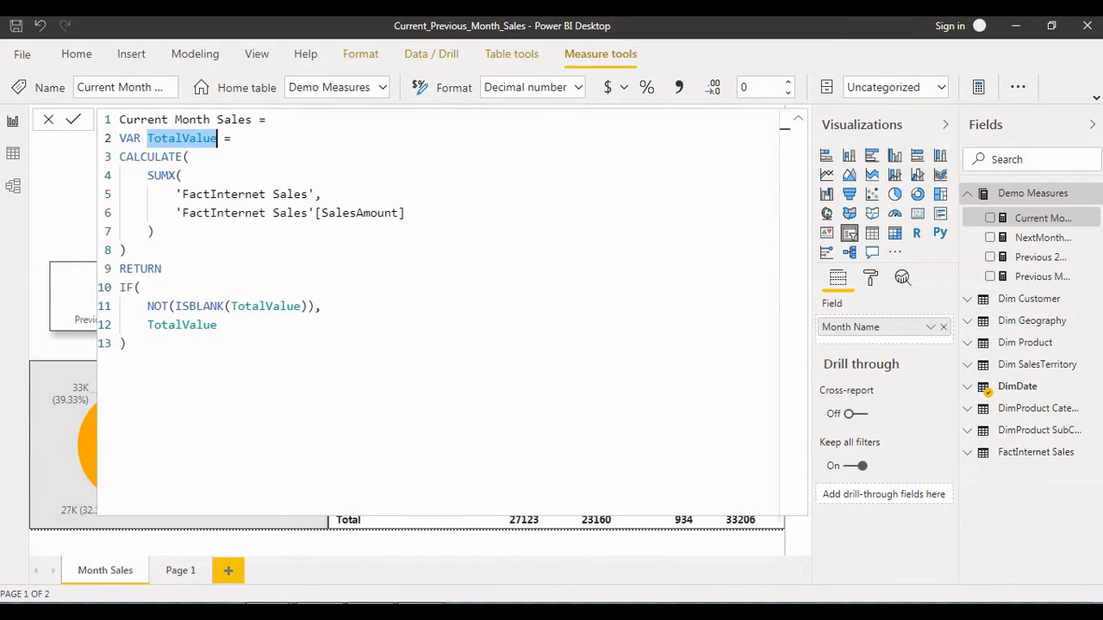
pyautogui.moveTo(153, 231); pyautogui.dragTo(120, 156)
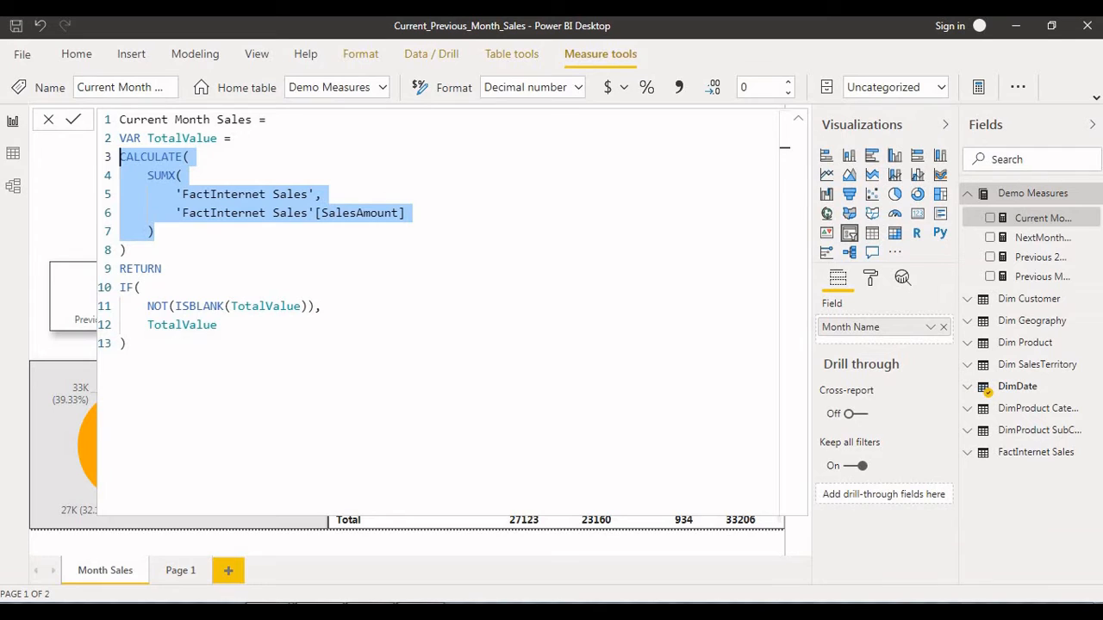
pyautogui.moveTo(162, 306); pyautogui.dragTo(217, 324)
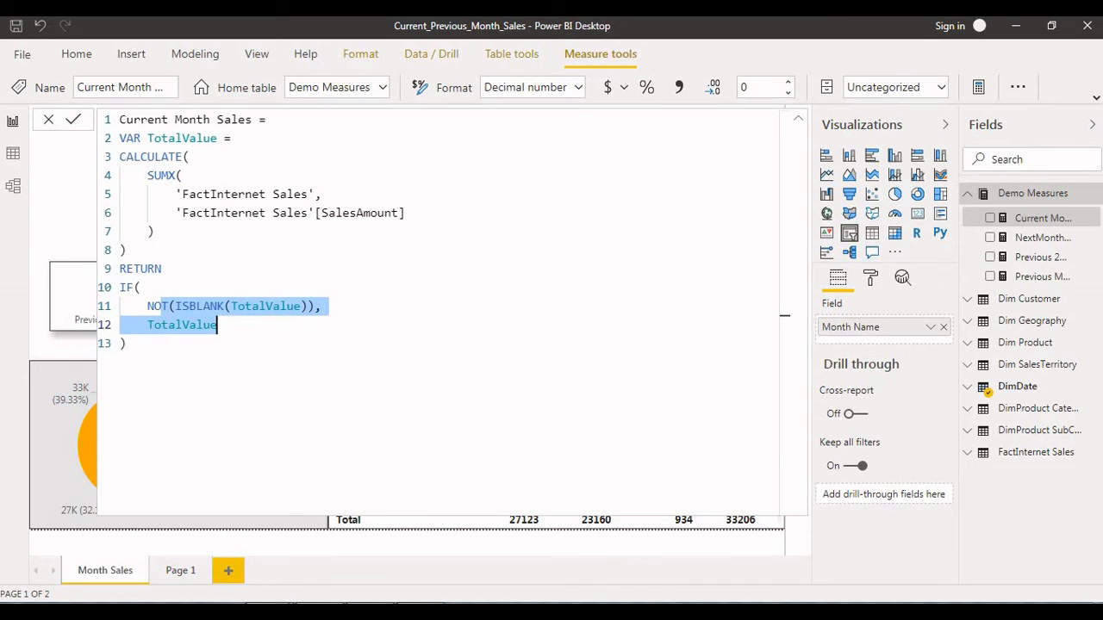
pyautogui.moveTo(127, 343); pyautogui.dragTo(168, 137)
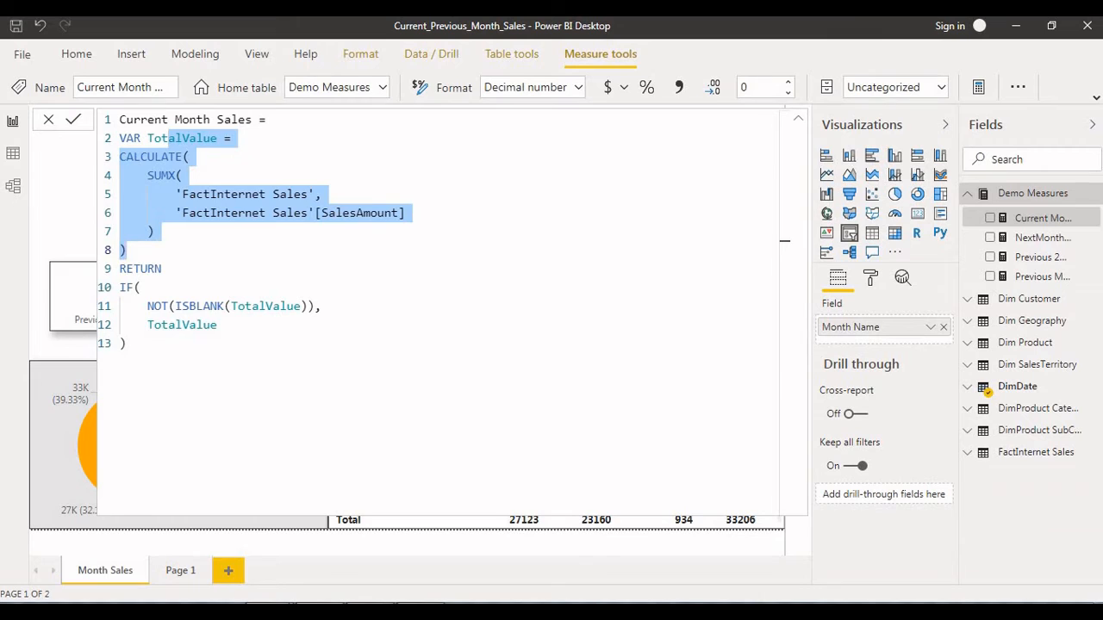
pyautogui.click(798, 119)
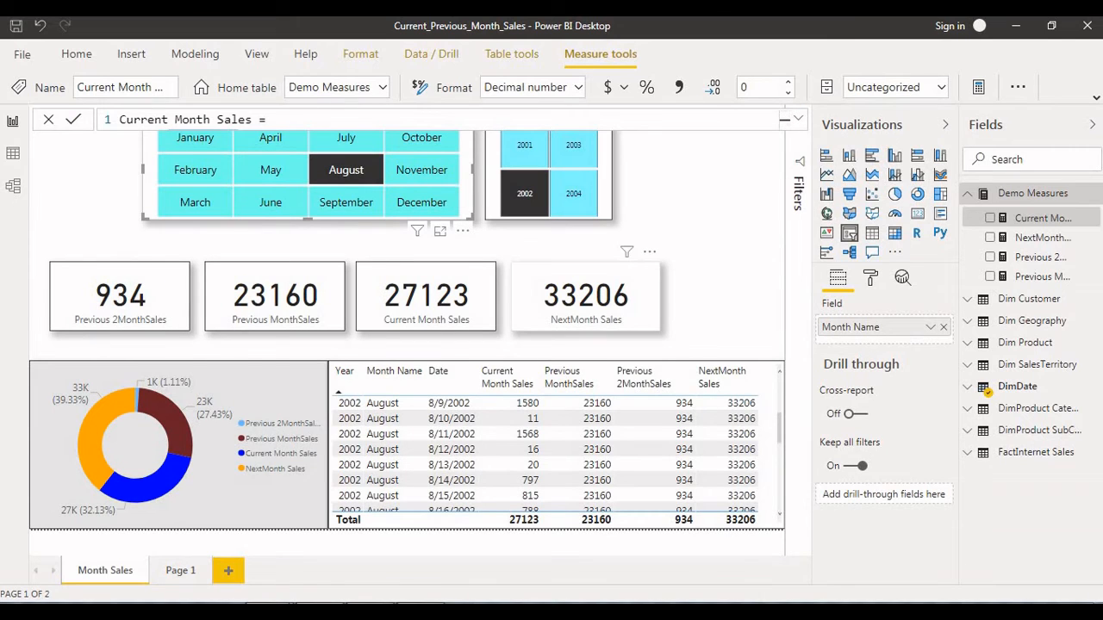
# Select the Previous MonthSales card, expand its measure's formula and examine the SelectedYear and SelectedMonth variables and their use in the FILTER conditions.
pyautogui.click(276, 297)
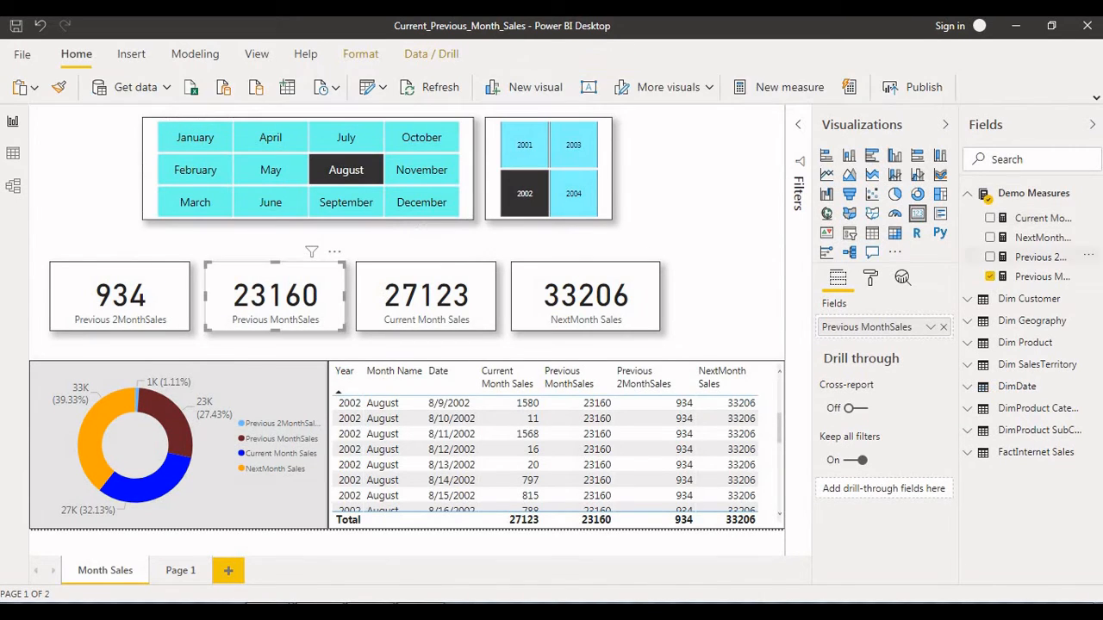
pyautogui.click(1041, 276)
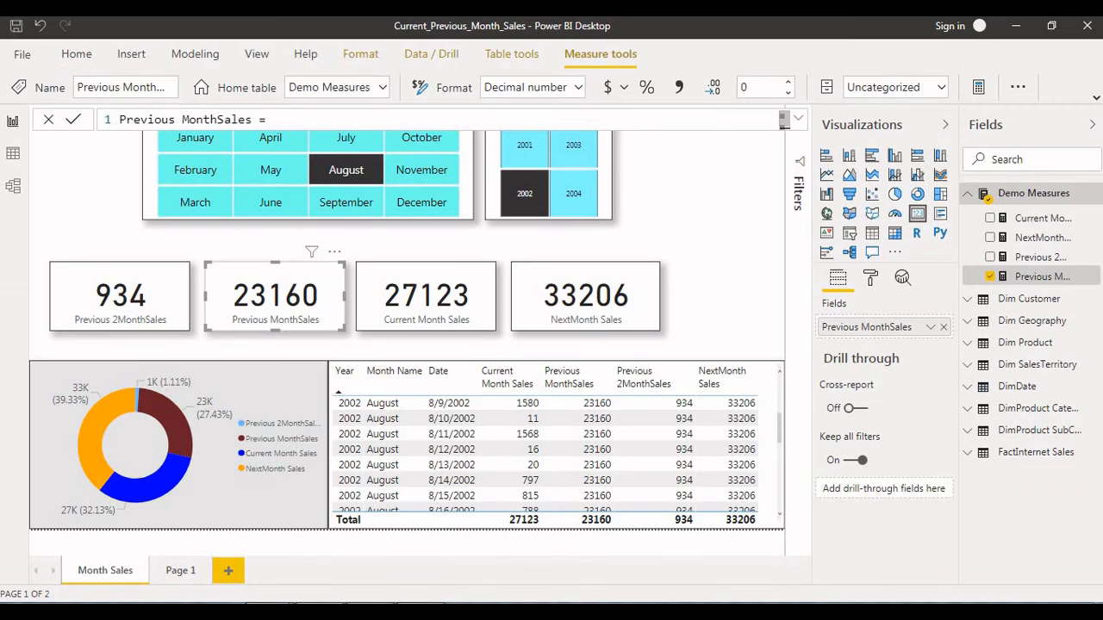
pyautogui.click(798, 119)
pyautogui.click(362, 156)
pyautogui.moveTo(475, 176); pyautogui.dragTo(175, 138)
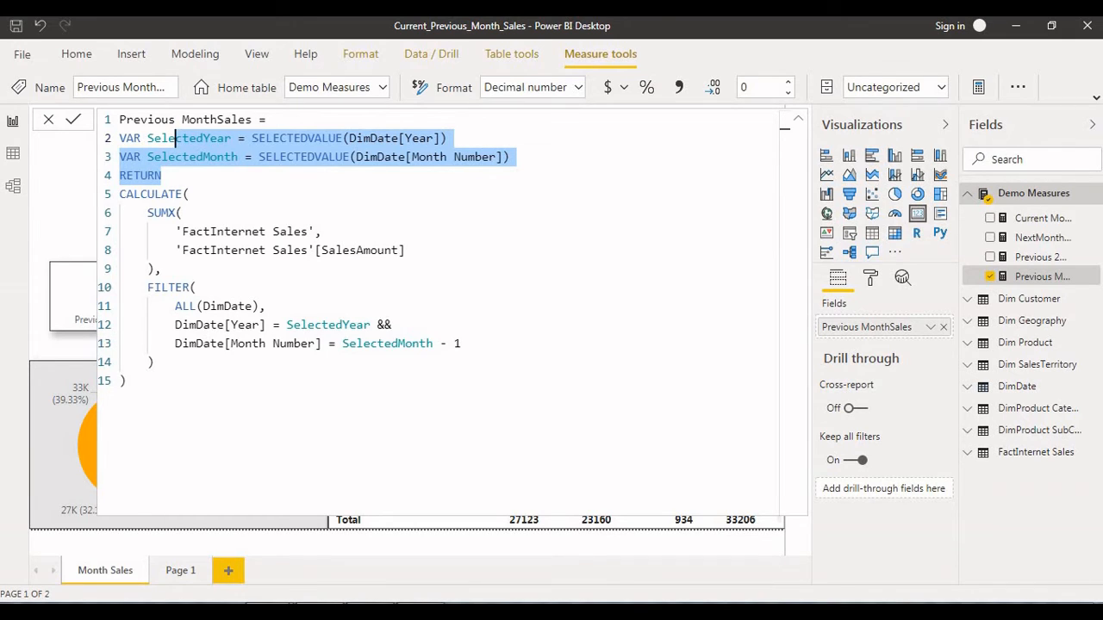
pyautogui.click(398, 324)
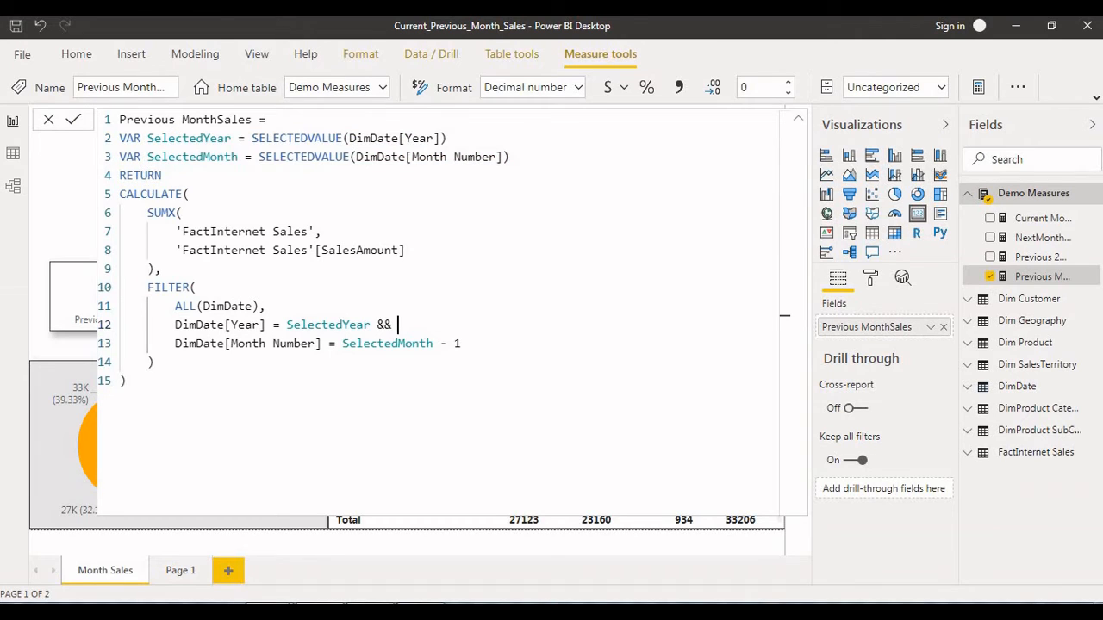
pyautogui.doubleClick(328, 325)
pyautogui.doubleClick(387, 344)
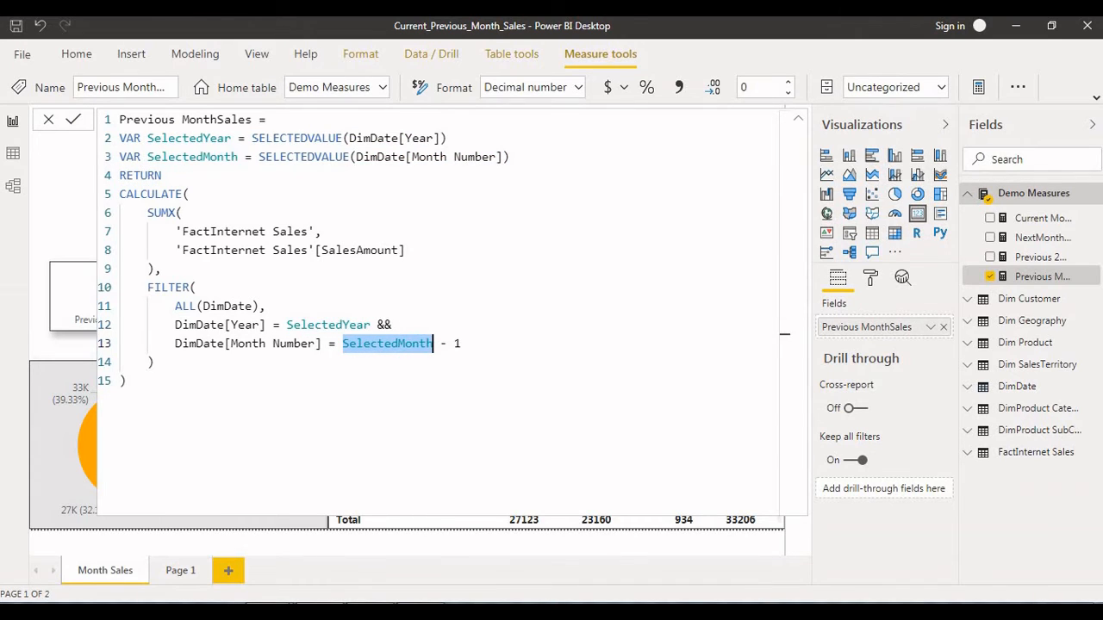
pyautogui.click(446, 344)
pyautogui.click(798, 118)
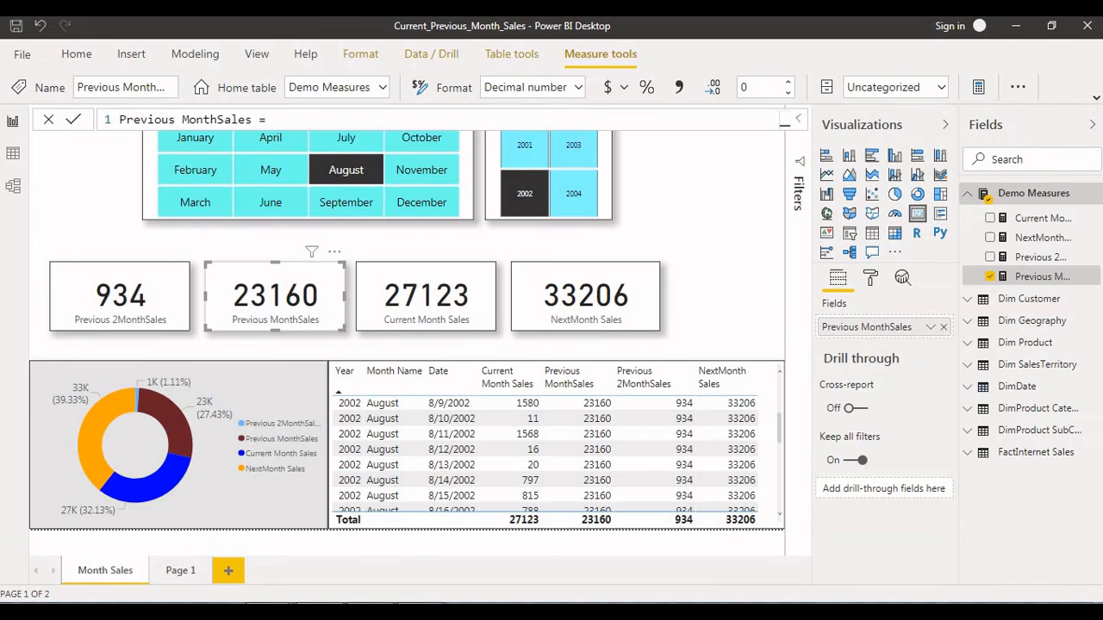
# Open the full NextMonth Sales formula, switch to Previous 2MonthSales, and examine the latter's SELECTEDVALUE variables and month offset.
pyautogui.click(1042, 237)
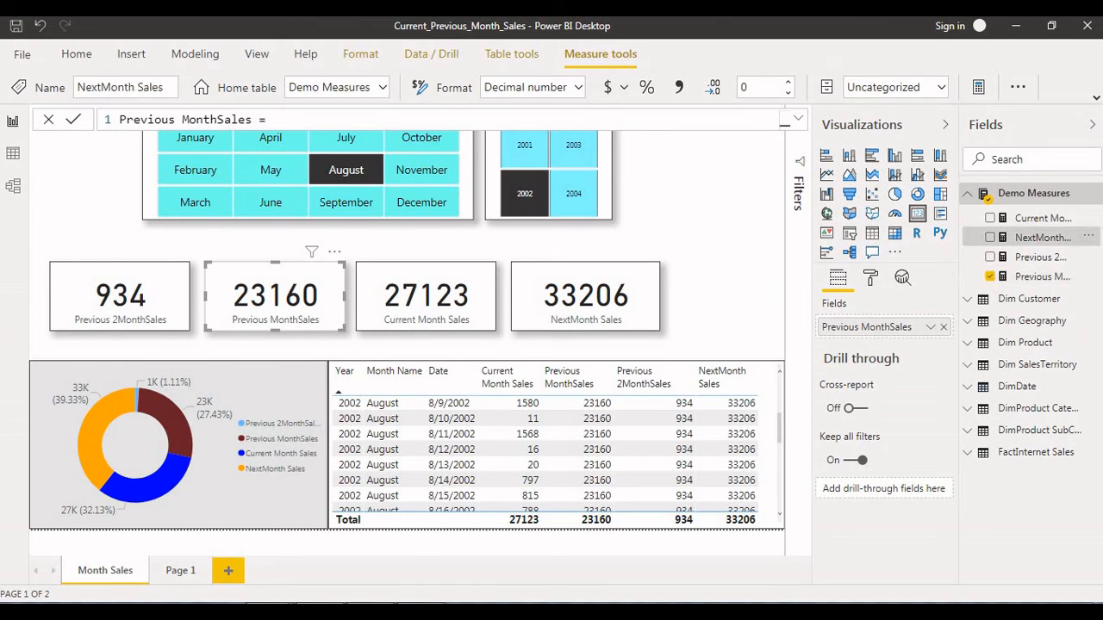
pyautogui.click(798, 118)
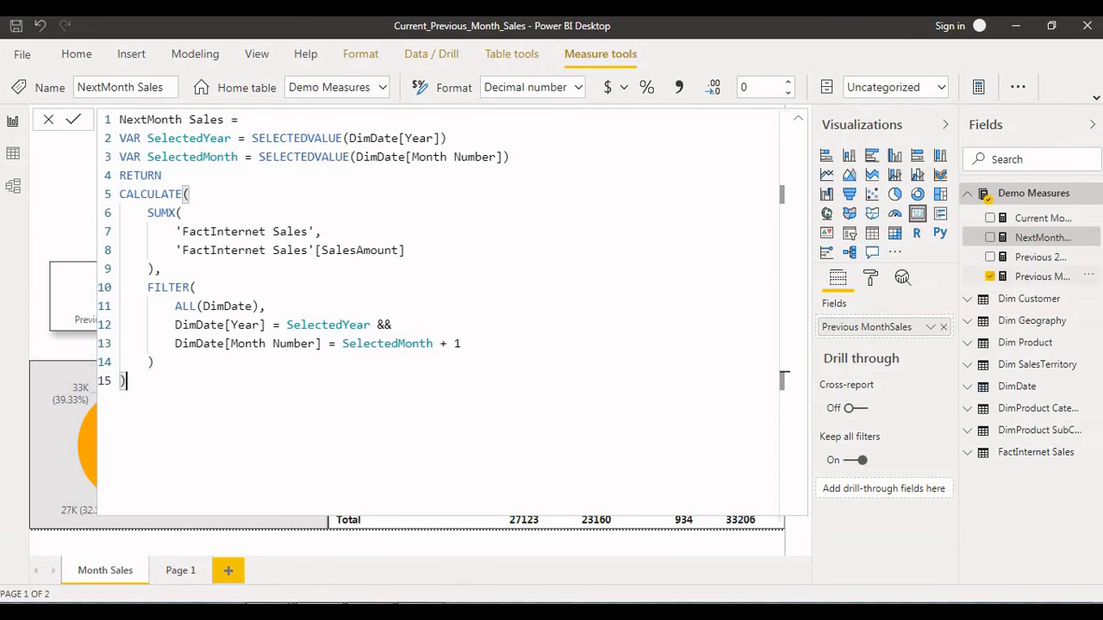
pyautogui.click(1041, 257)
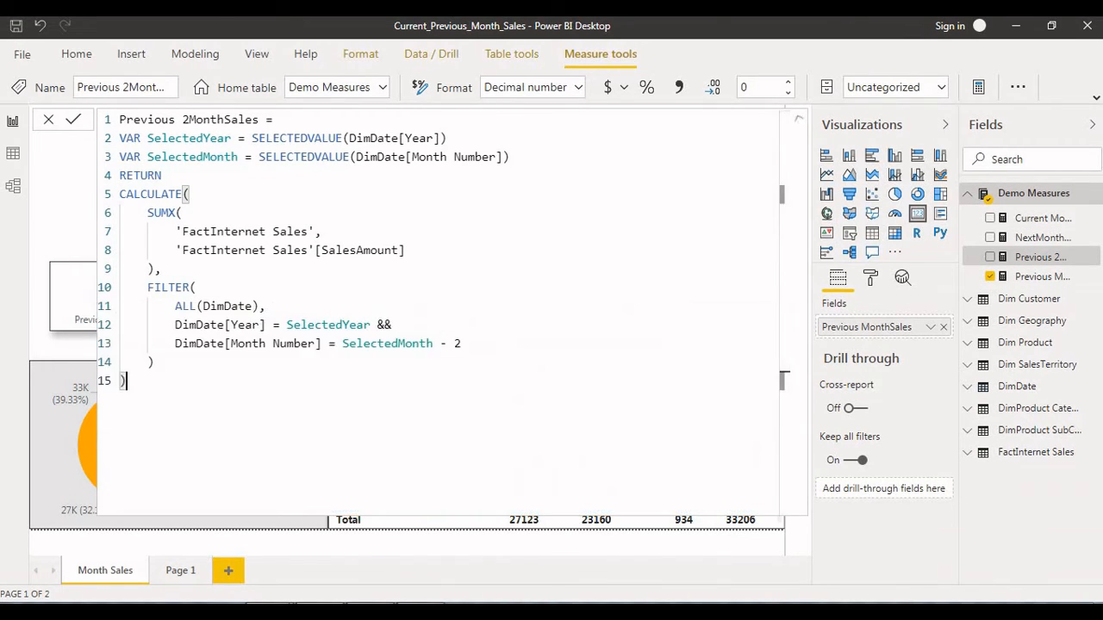
pyautogui.click(798, 118)
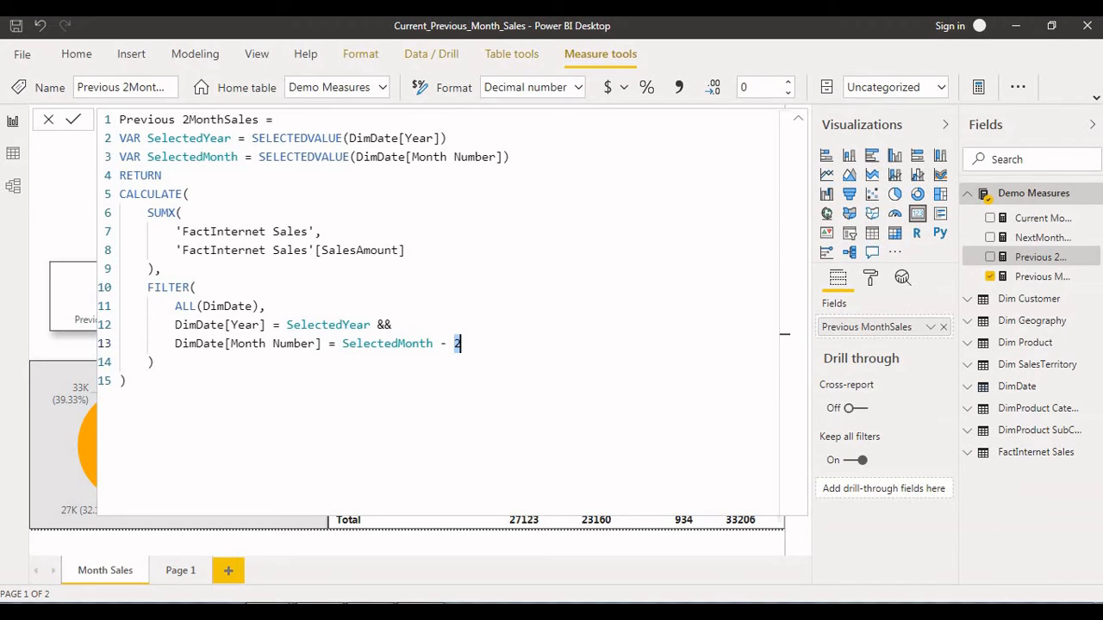
pyautogui.moveTo(293, 138); pyautogui.dragTo(328, 157)
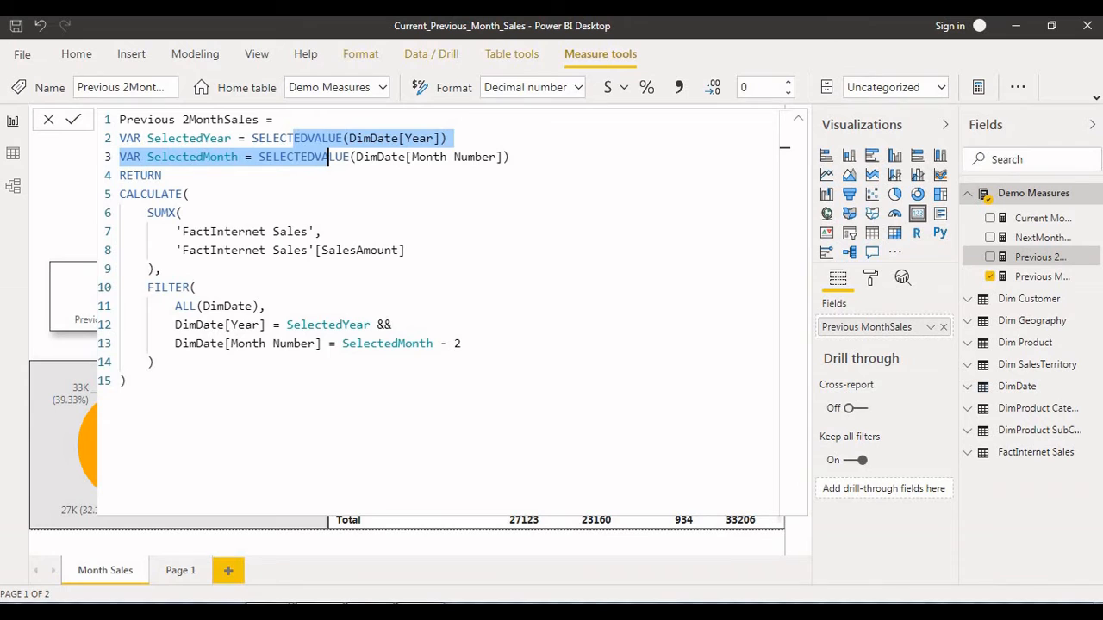
pyautogui.click(458, 343)
pyautogui.click(126, 380)
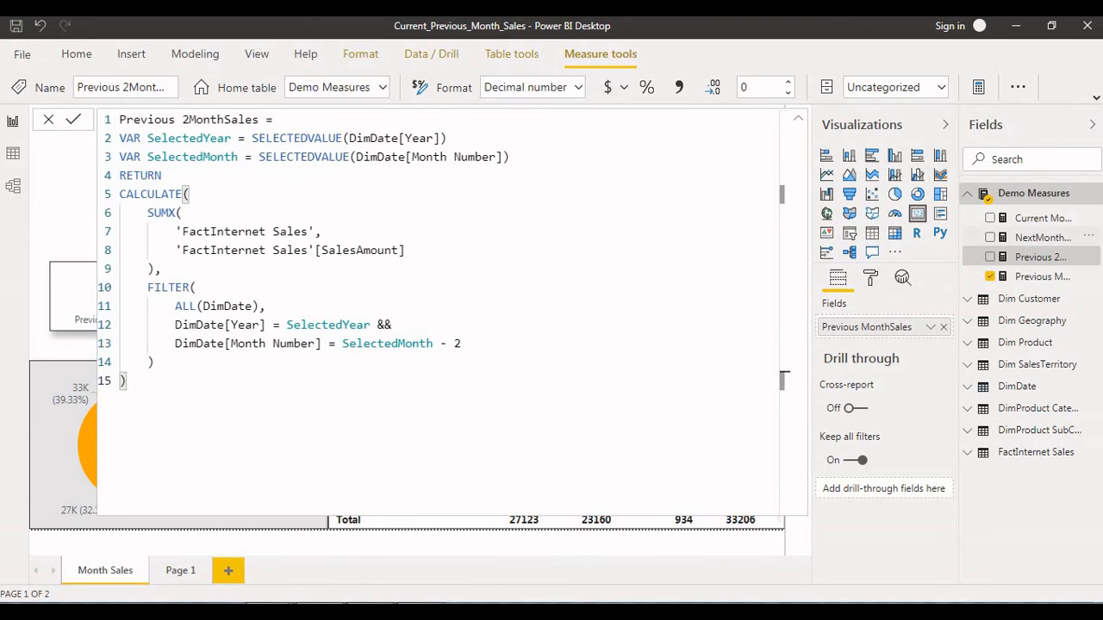
# Expand the NextMonth Sales formula again, examine the SelectedMonth offset in its FILTER condition, and close the formula.
pyautogui.click(1043, 237)
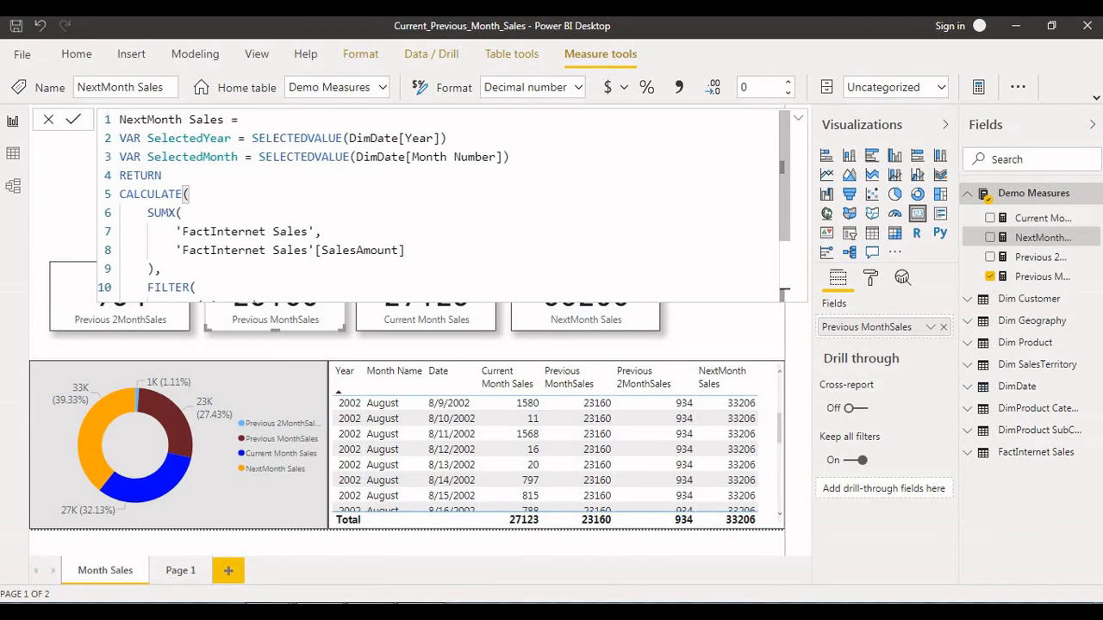
pyautogui.click(799, 118)
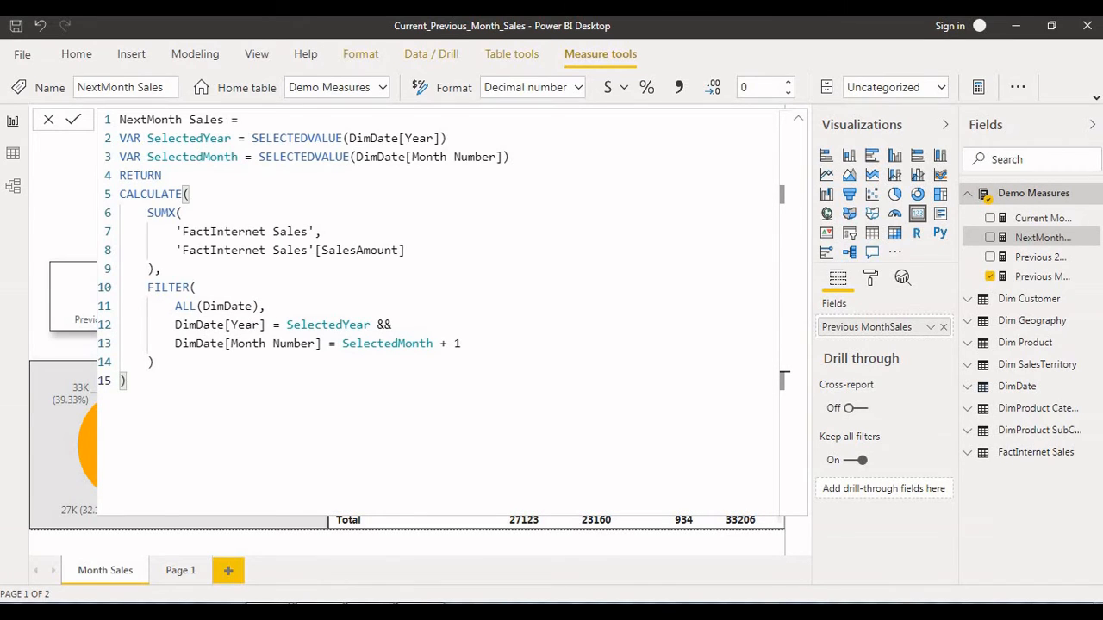
pyautogui.click(454, 343)
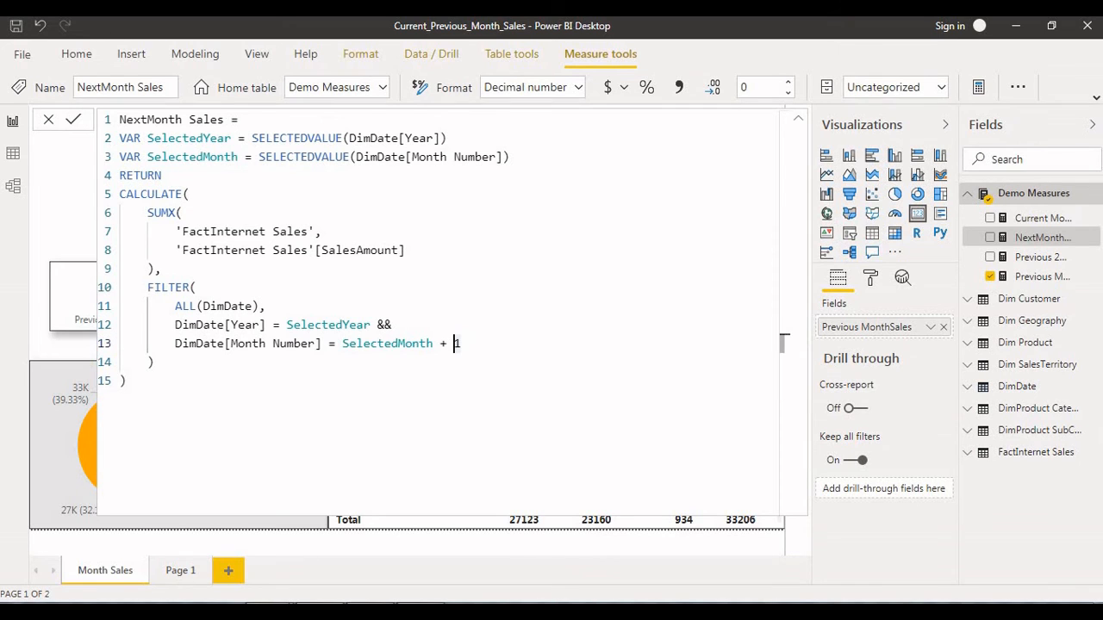
pyautogui.doubleClick(431, 343)
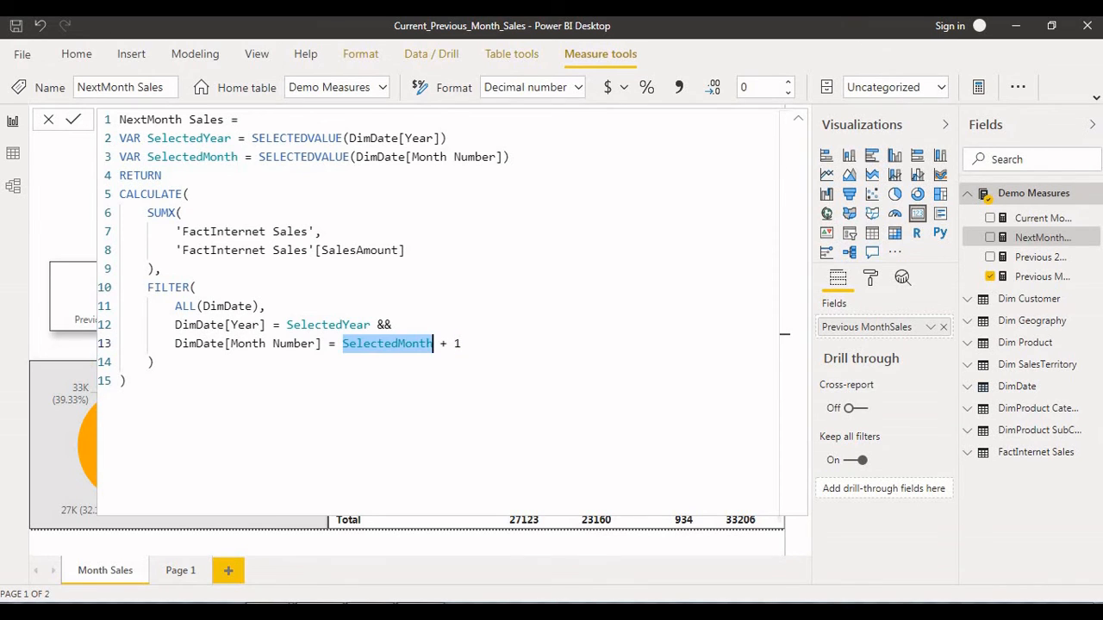
pyautogui.click(799, 118)
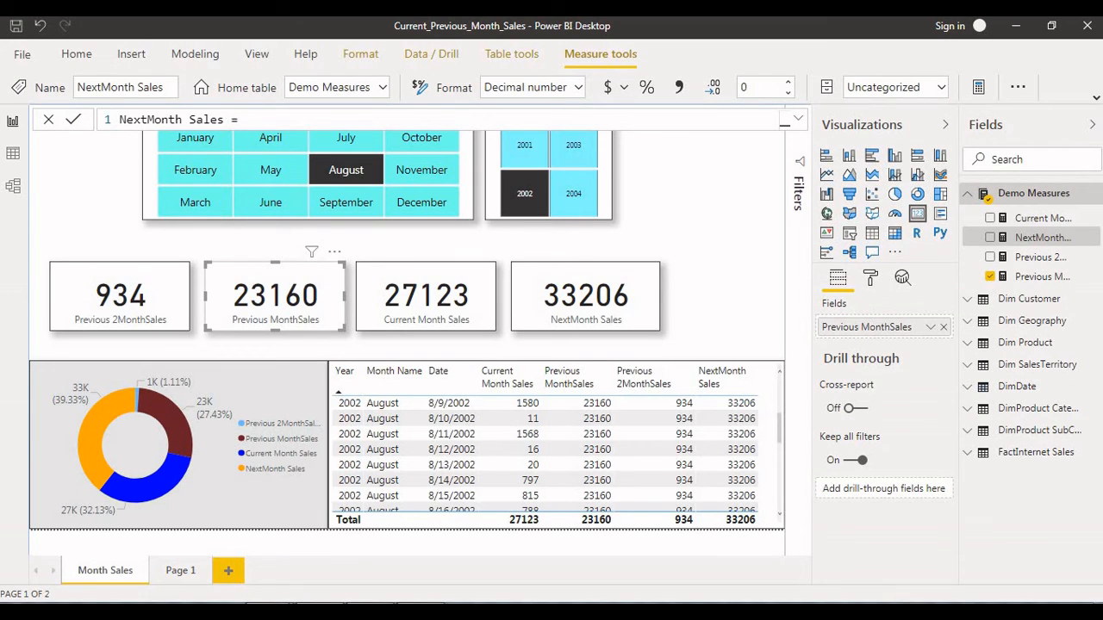
pyautogui.click(729, 251)
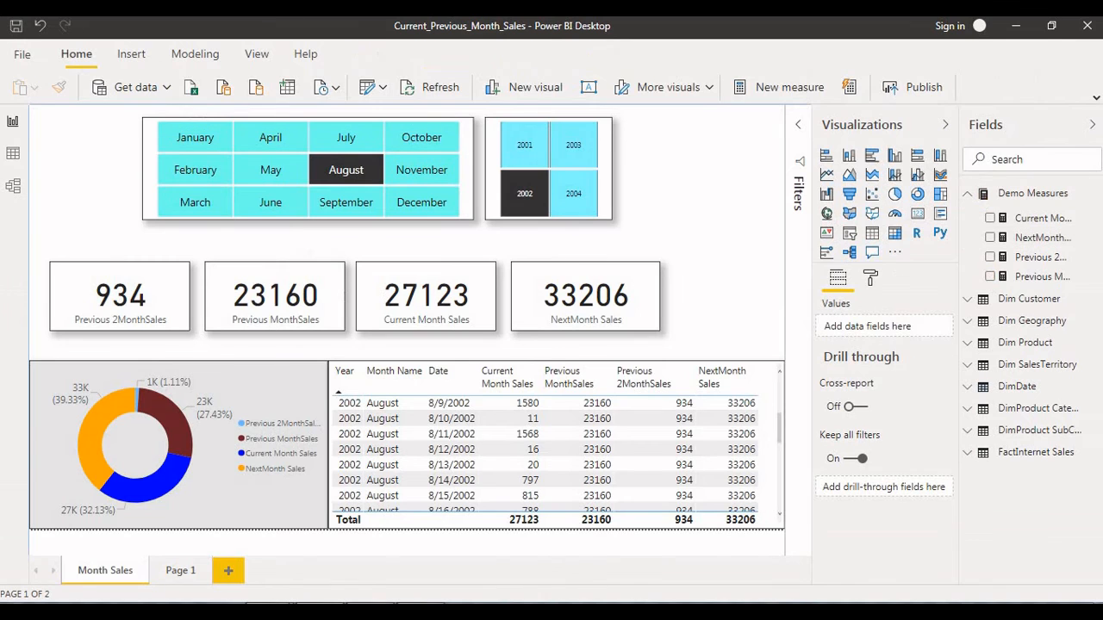
# Collapse the Visualizations and Fields panes to enlarge the report page, and filter the report to May 2001.
pyautogui.click(945, 125)
pyautogui.click(1091, 125)
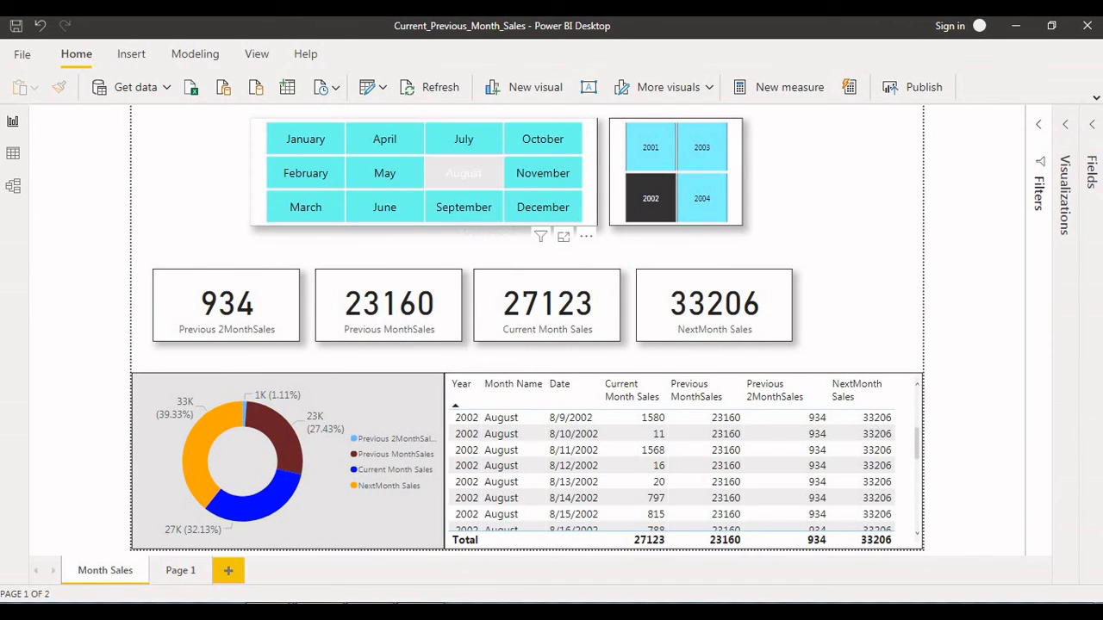
pyautogui.click(405, 180)
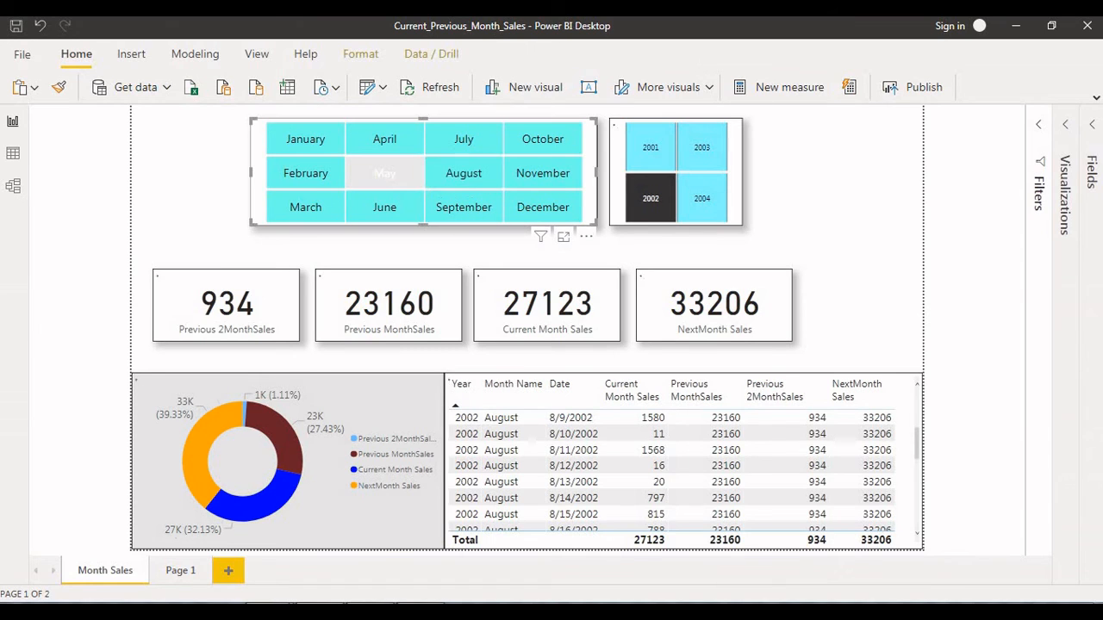
pyautogui.click(650, 147)
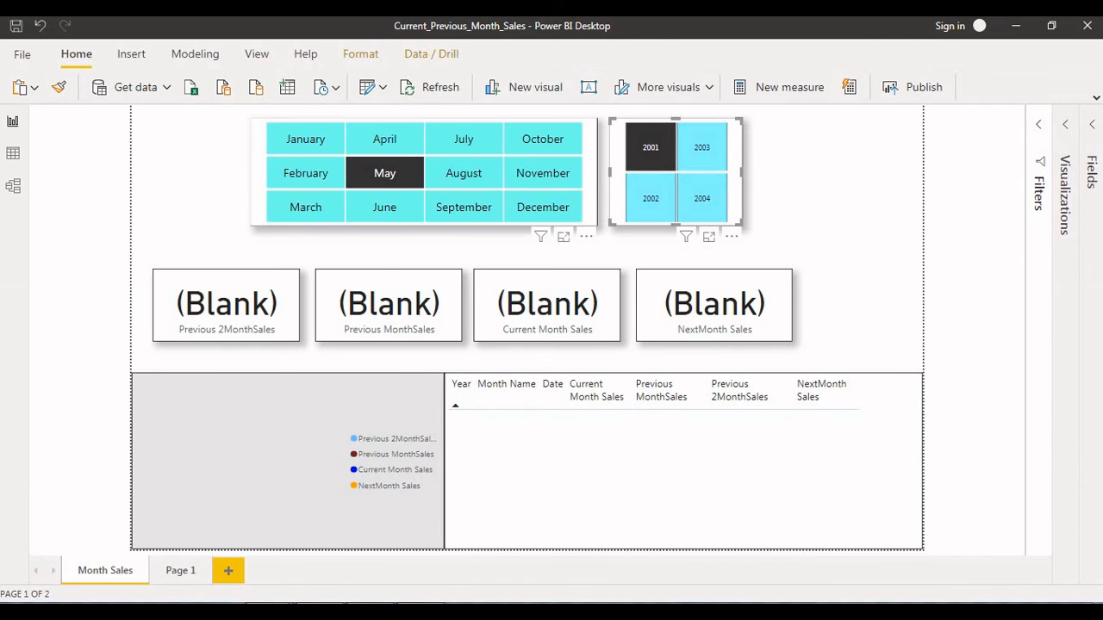
pyautogui.click(384, 173)
pyautogui.click(384, 173)
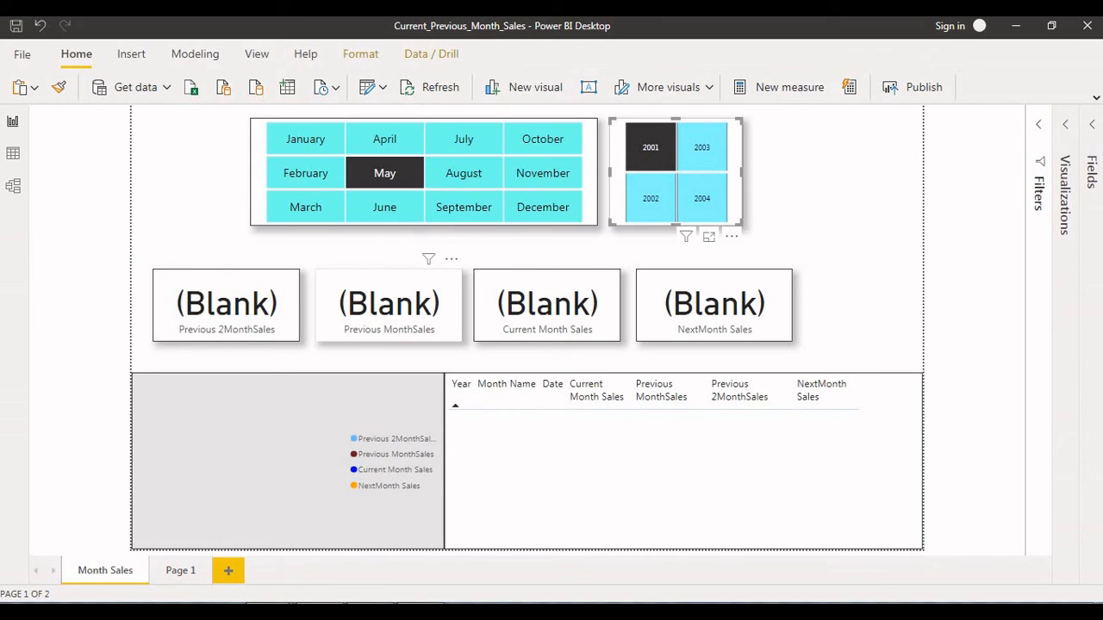
# Filter the 2001 report to July, August and September in turn, comparing the sales cards, and select the Previous 2MonthSales card.
pyautogui.click(464, 139)
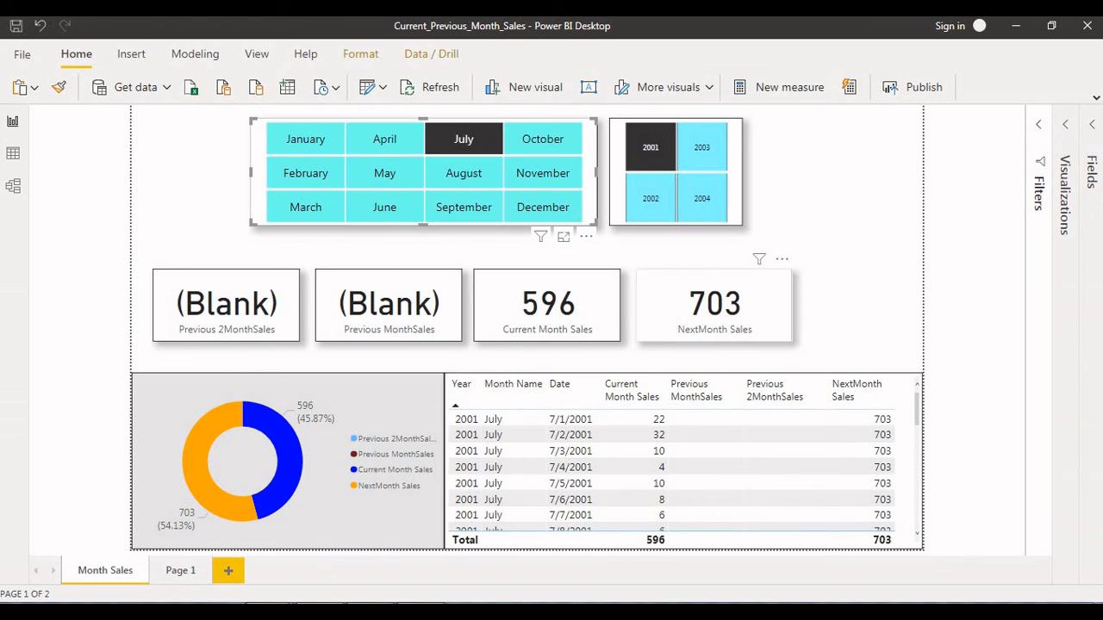
pyautogui.click(463, 173)
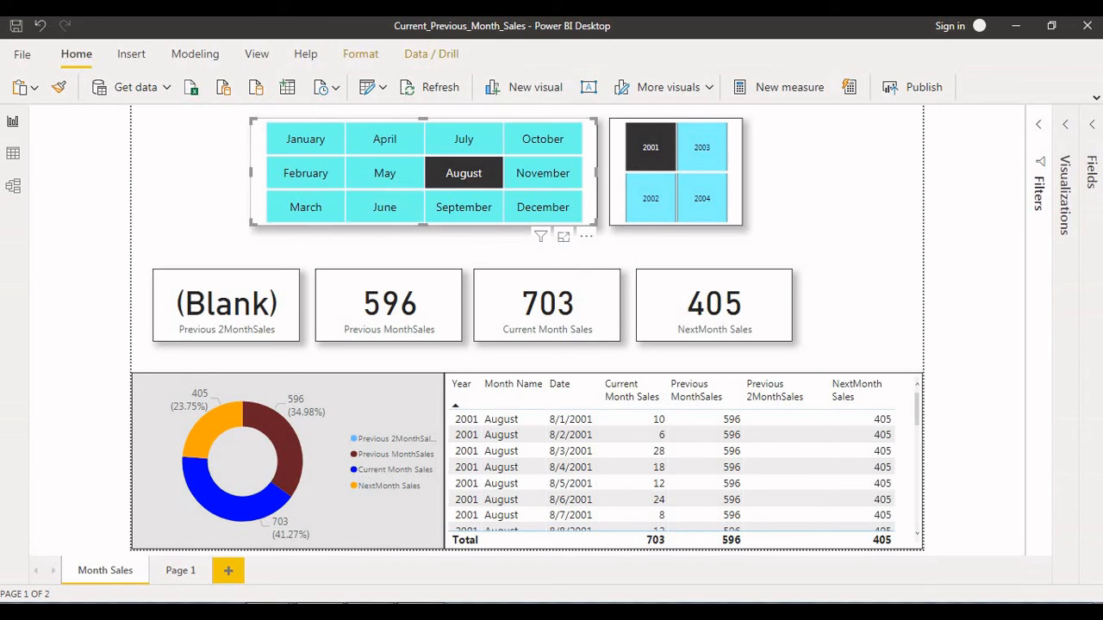
pyautogui.click(463, 207)
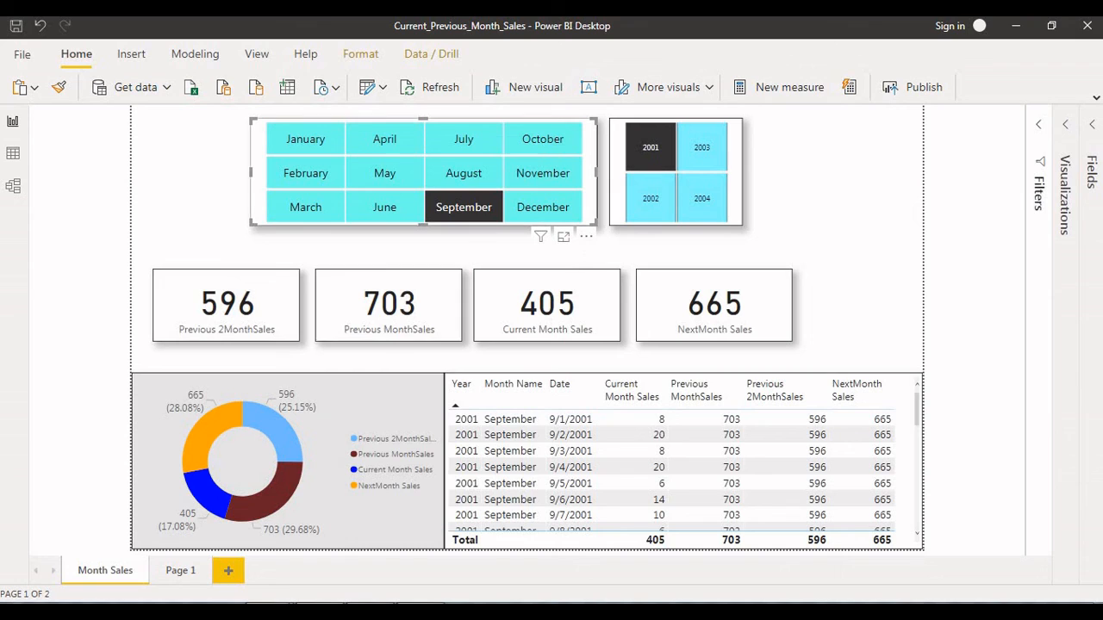
pyautogui.click(227, 306)
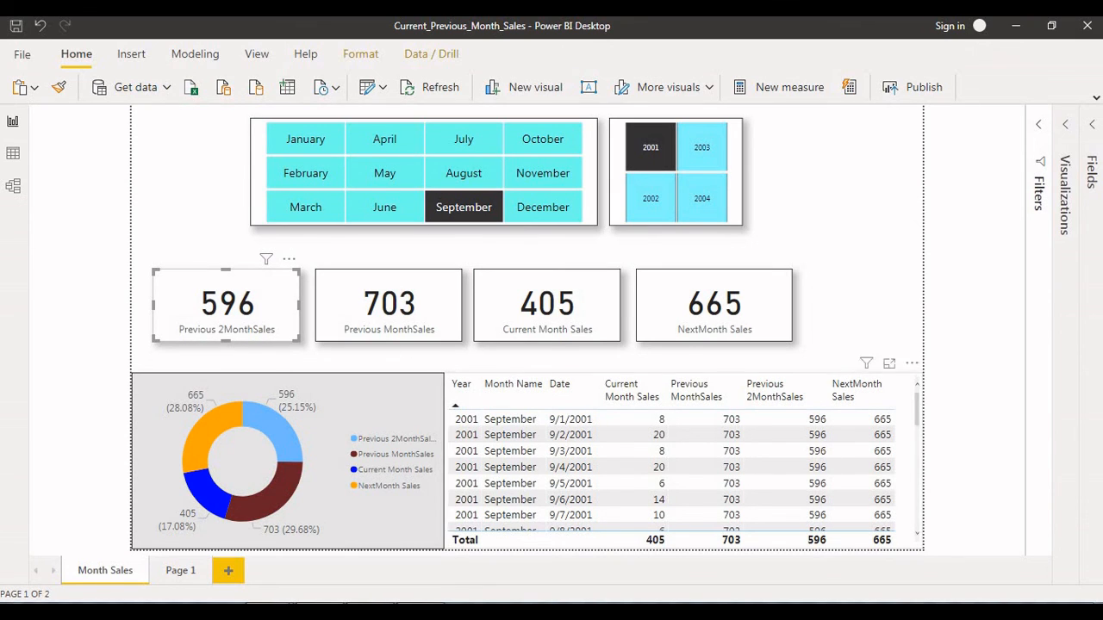
# Switch the report year to 2002 and compare the sales cards for June, March, May and July in turn.
pyautogui.click(650, 198)
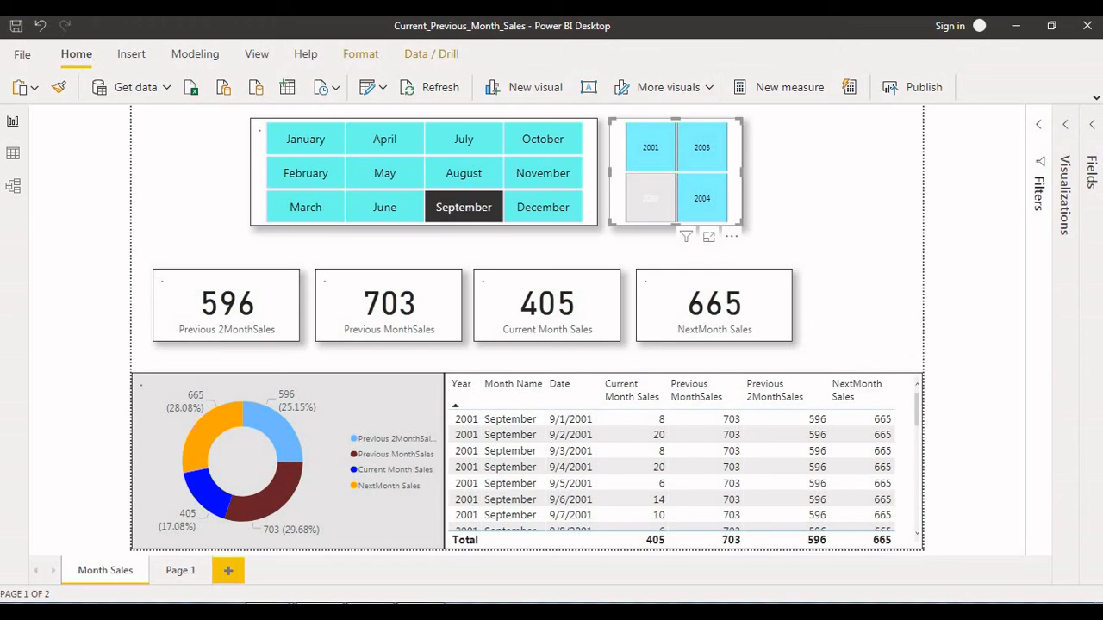
pyautogui.click(384, 207)
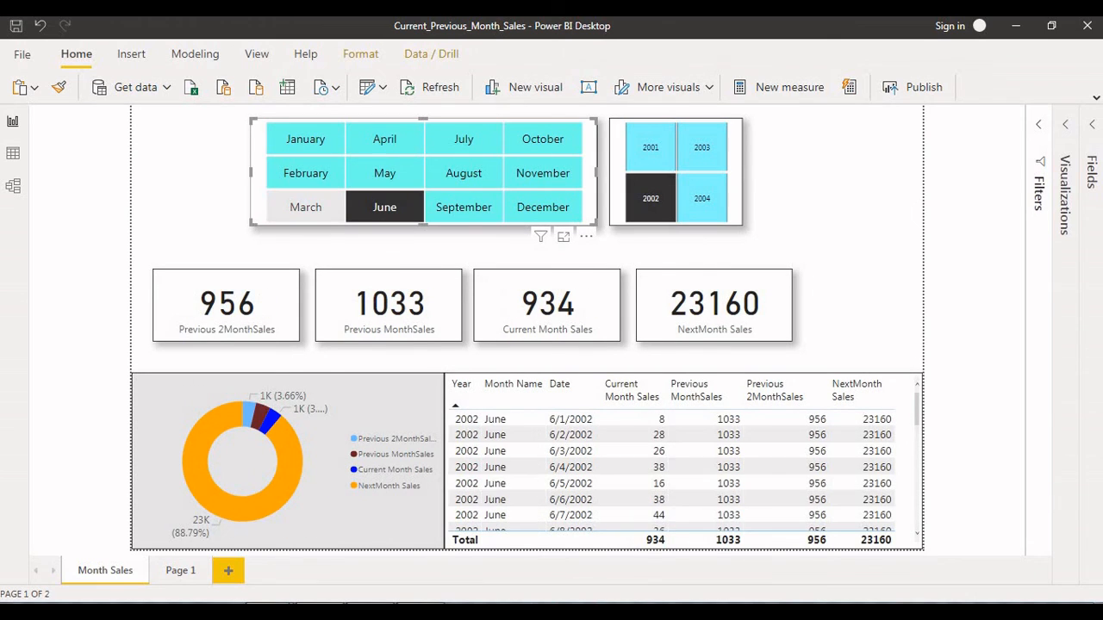
pyautogui.click(306, 207)
pyautogui.click(384, 173)
pyautogui.click(464, 139)
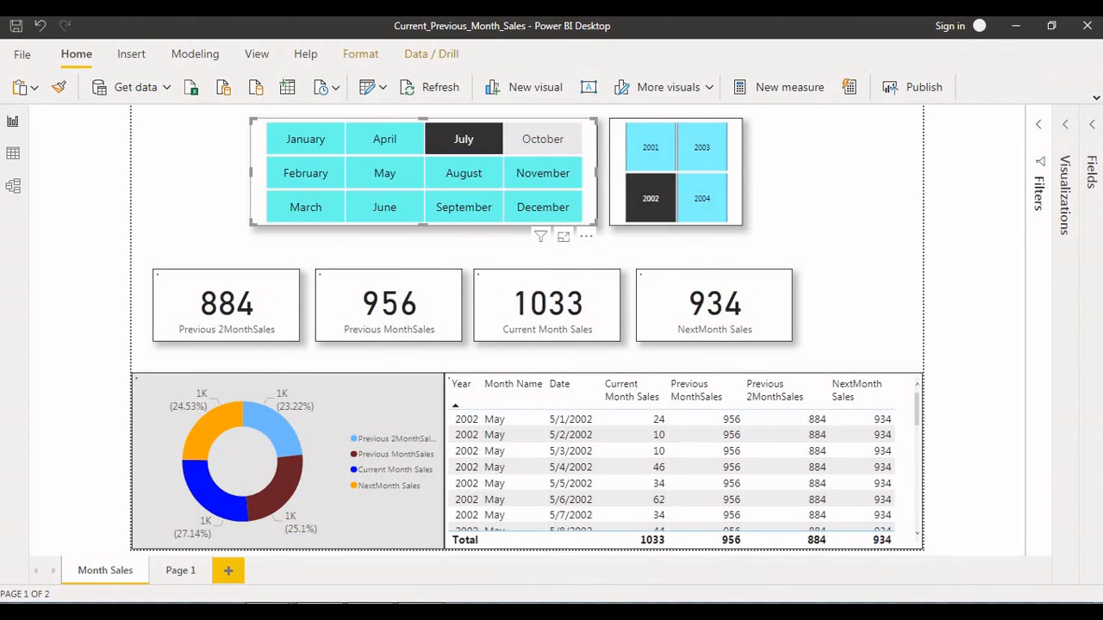
# Filter the 2002 report to October, November, August and June in turn, comparing the four sales cards.
pyautogui.click(543, 139)
pyautogui.click(543, 173)
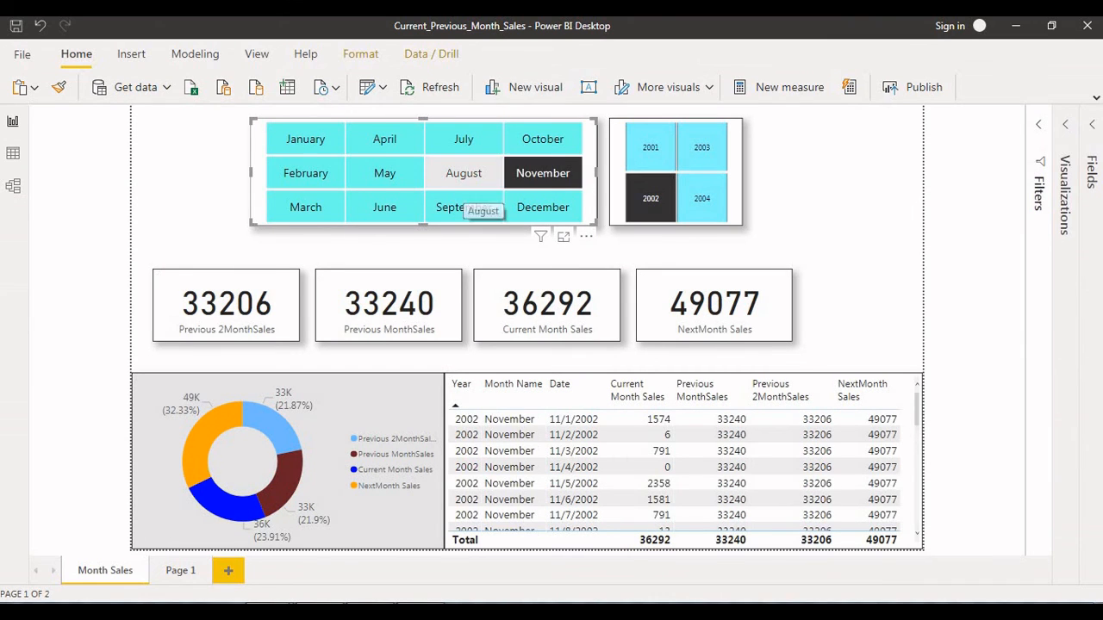
pyautogui.click(463, 173)
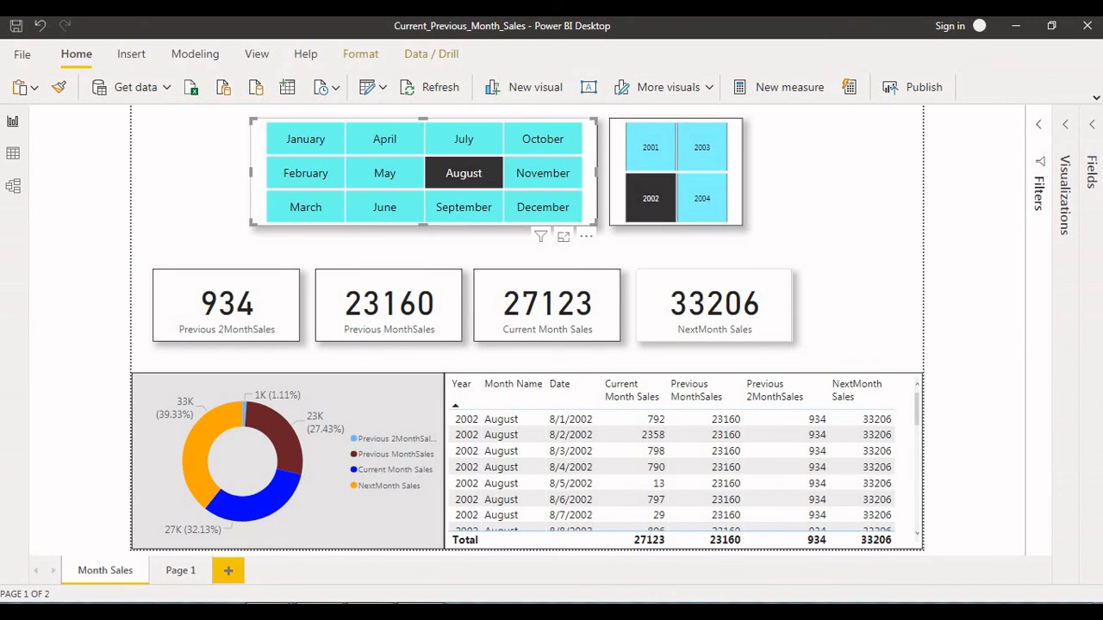
pyautogui.click(384, 207)
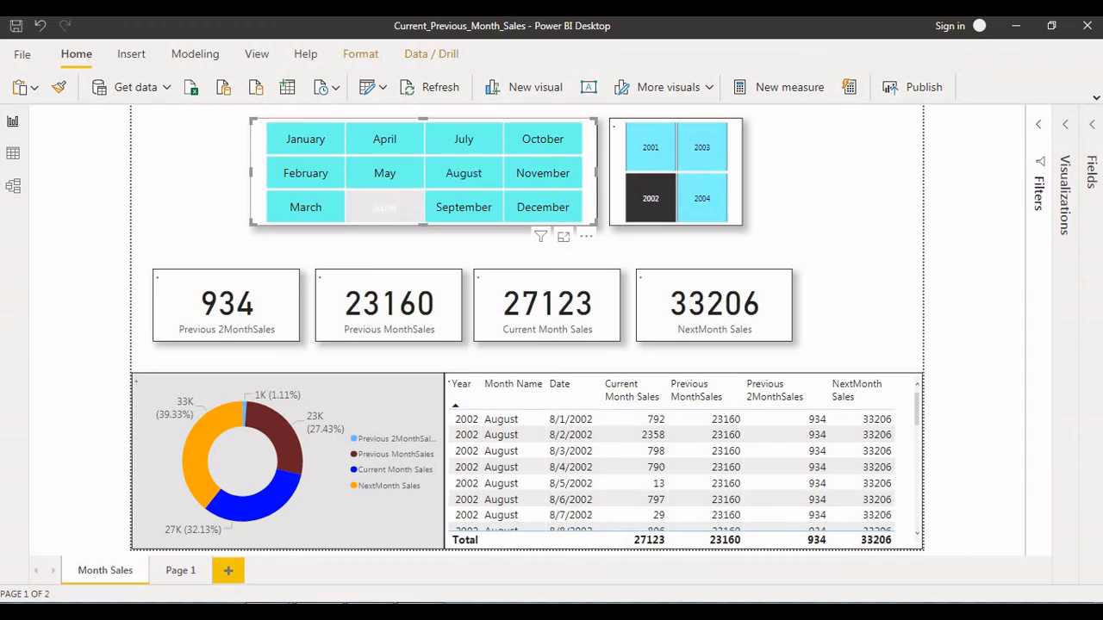